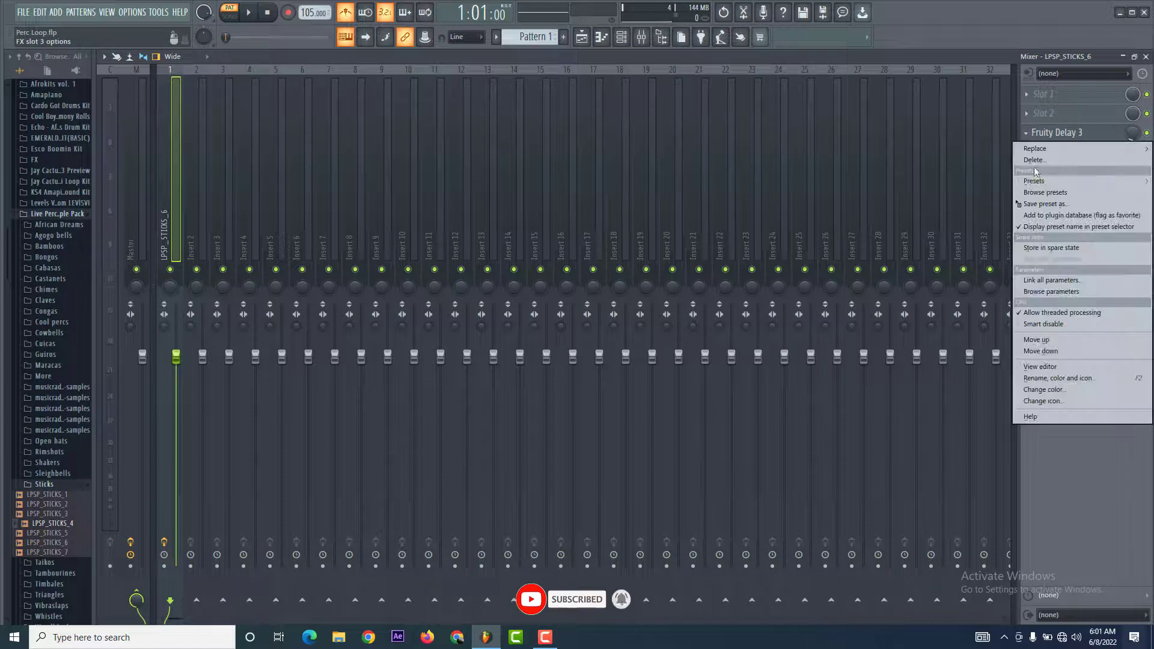
# Delete Fruity Delay 3 from effect slot 3 of the LPSP_STICKS_6 mixer track and confirm the removal
pyautogui.click(1037, 163)
pyautogui.click(634, 358)
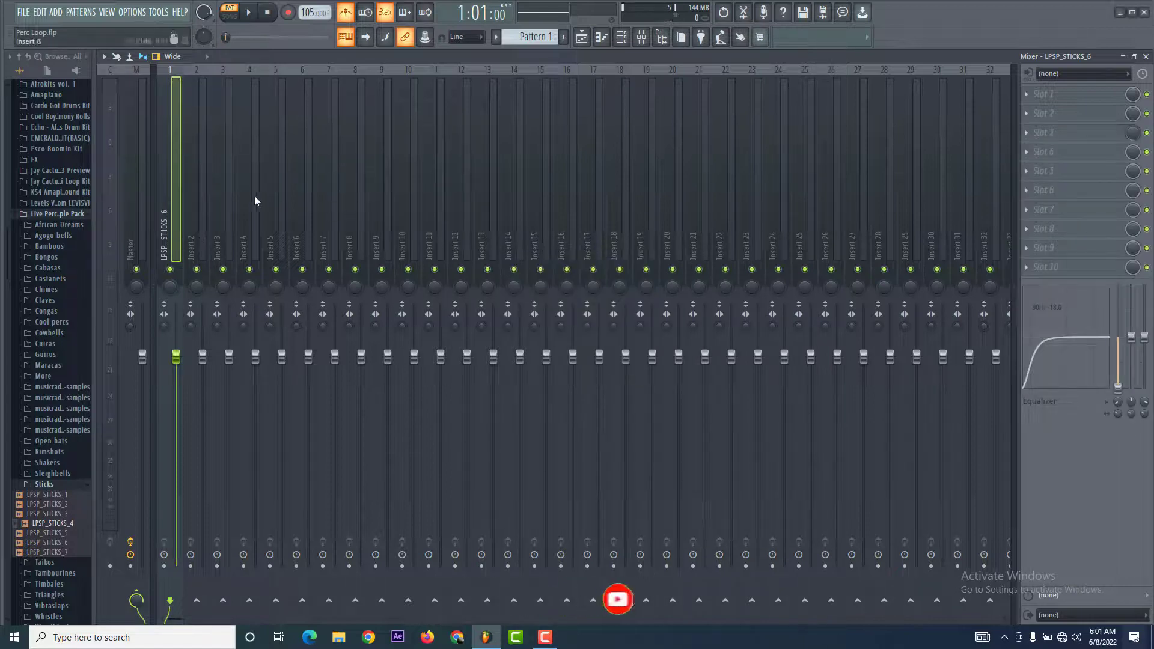
# Collapse the live percussion sample pack and its parent ceejaybeatz folder in the file browser
pyautogui.click(57, 214)
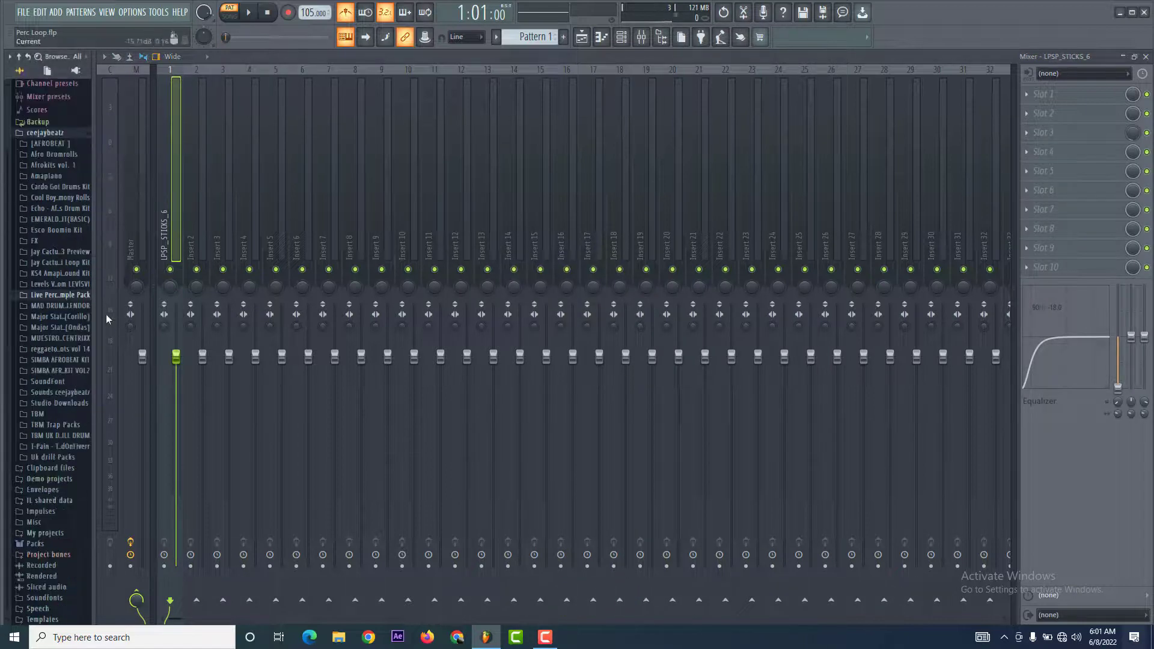
pyautogui.click(49, 133)
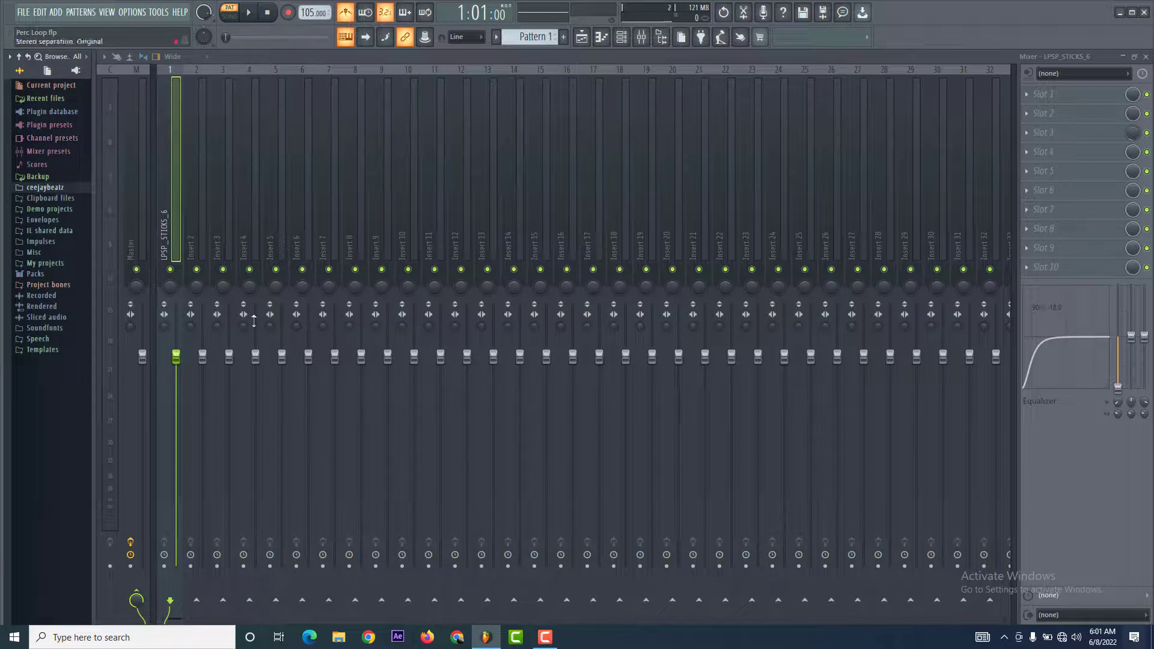
pyautogui.press('F10')
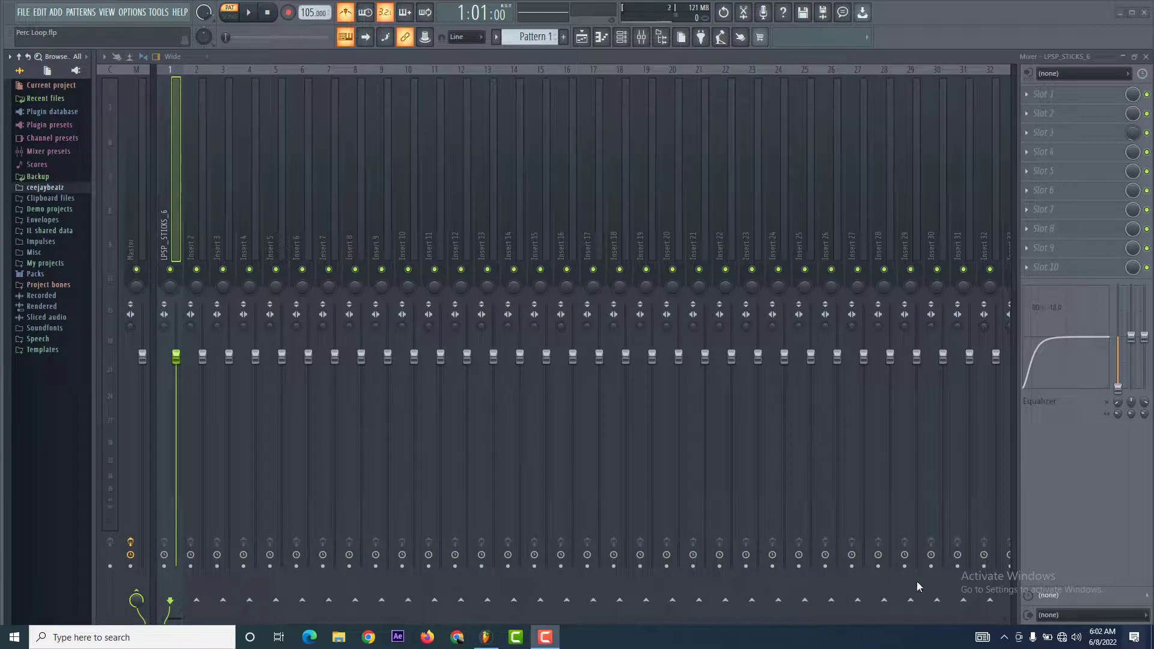
# Show the playlist with the channel rack in front of it
pyautogui.click(583, 40)
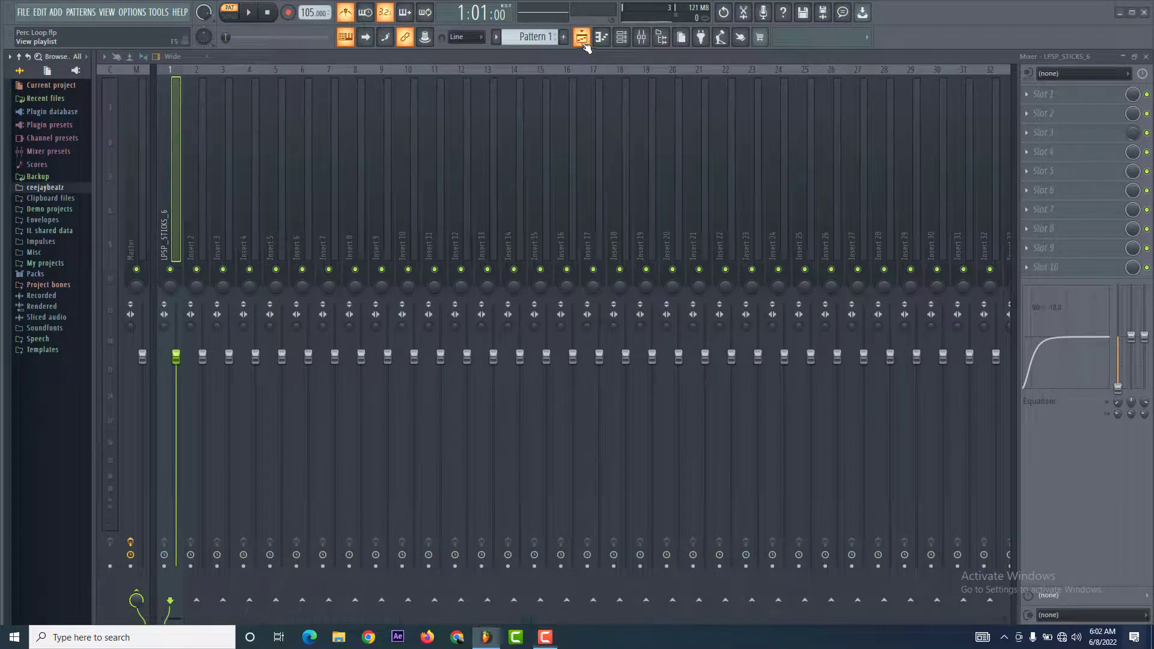
pyautogui.click(583, 39)
pyautogui.click(621, 37)
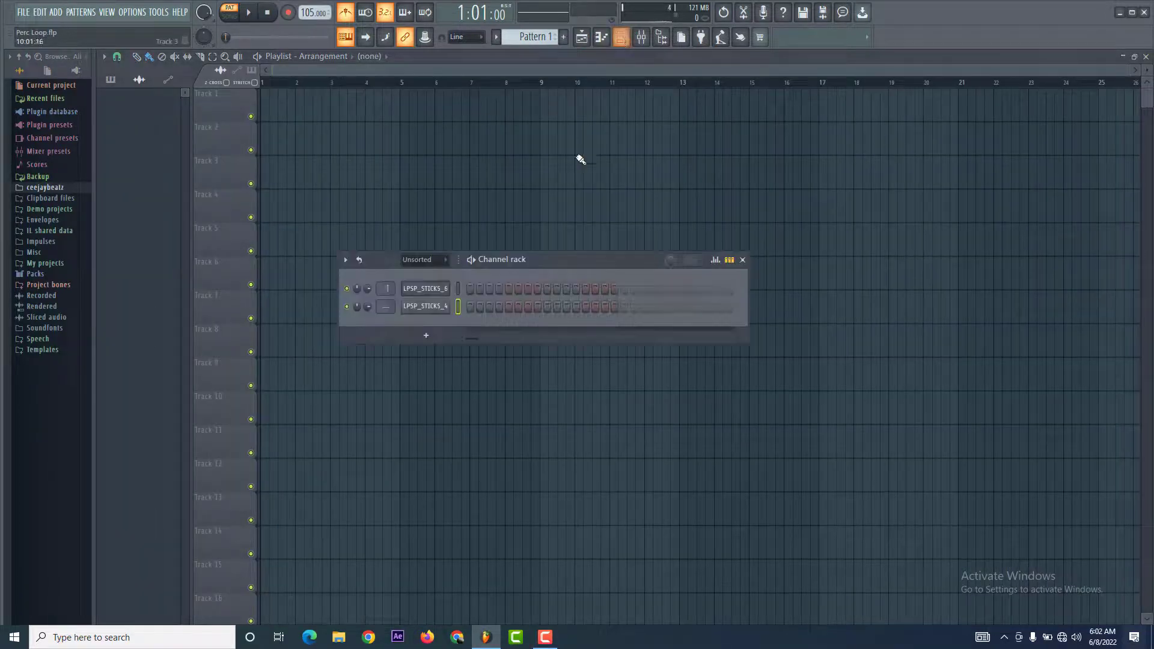
# Audition the LPSP_STICKS_6 and LPSP_STICKS_4 channels in the channel rack
pyautogui.click(457, 290)
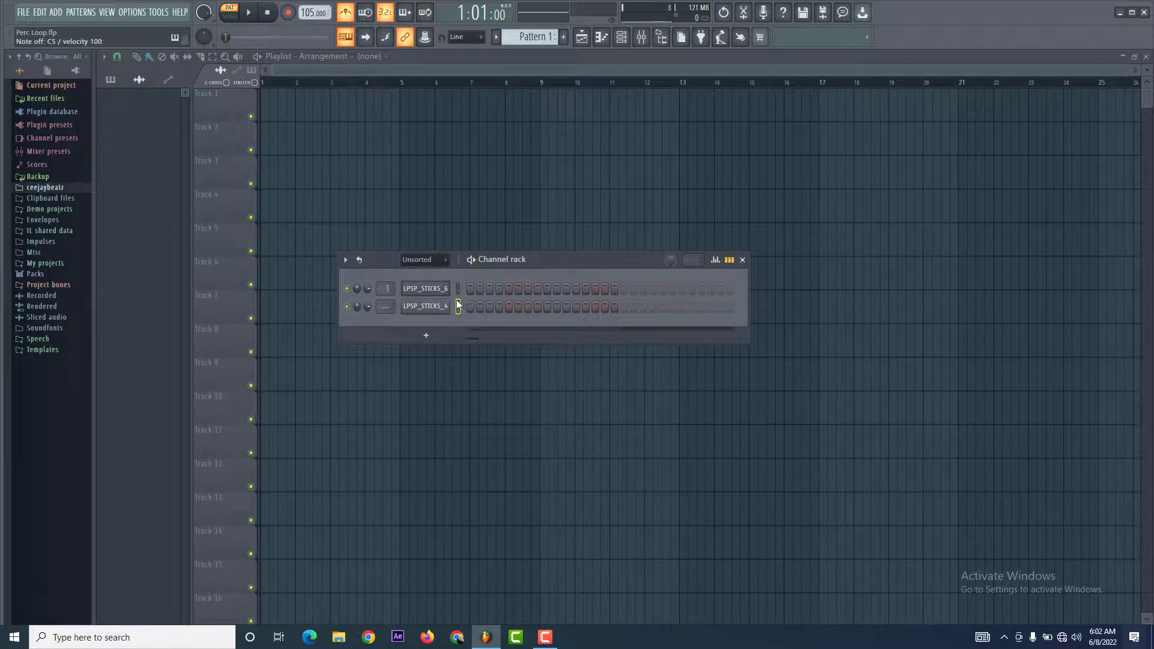
pyautogui.click(458, 305)
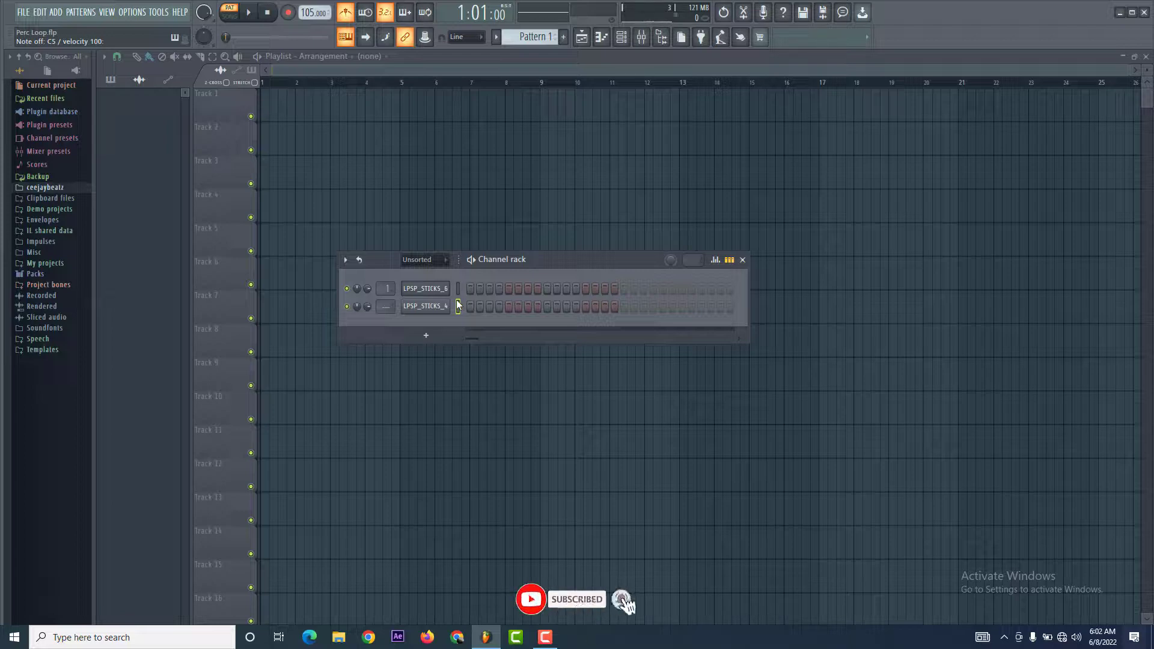
pyautogui.press('Up')
pyautogui.click(458, 306)
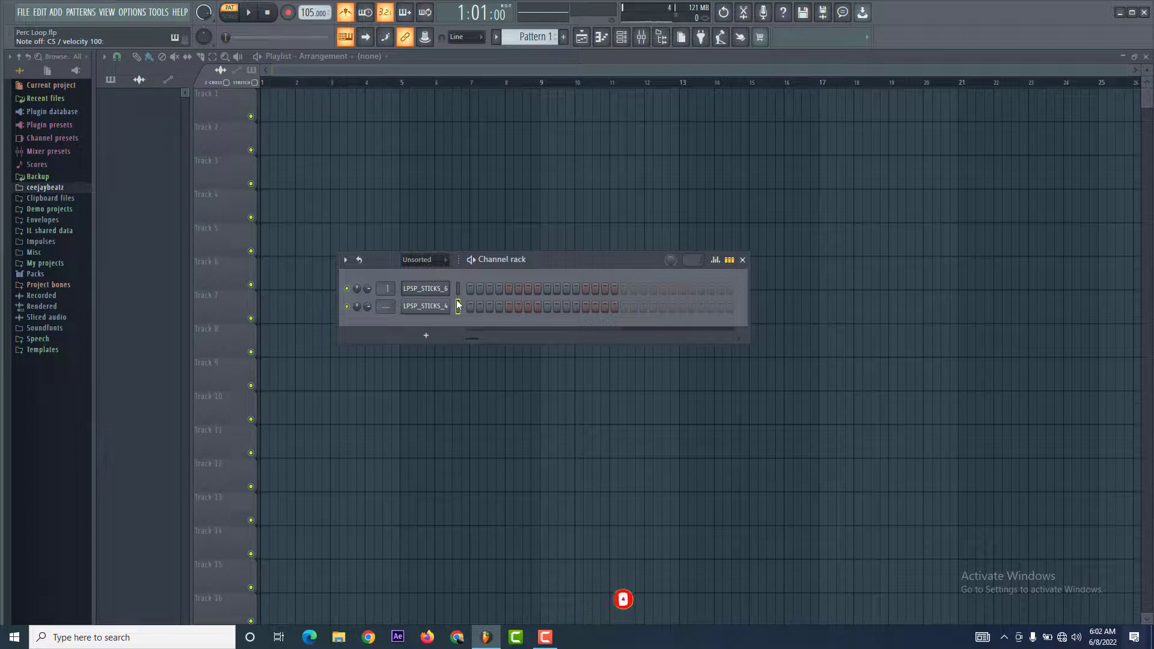
# Find TBM 100bpm Shakers Loop in the TBM shaker loop folder under ceejaybeatz and place it at the start of Track 1
pyautogui.moveTo(443, 298); pyautogui.dragTo(60, 188)
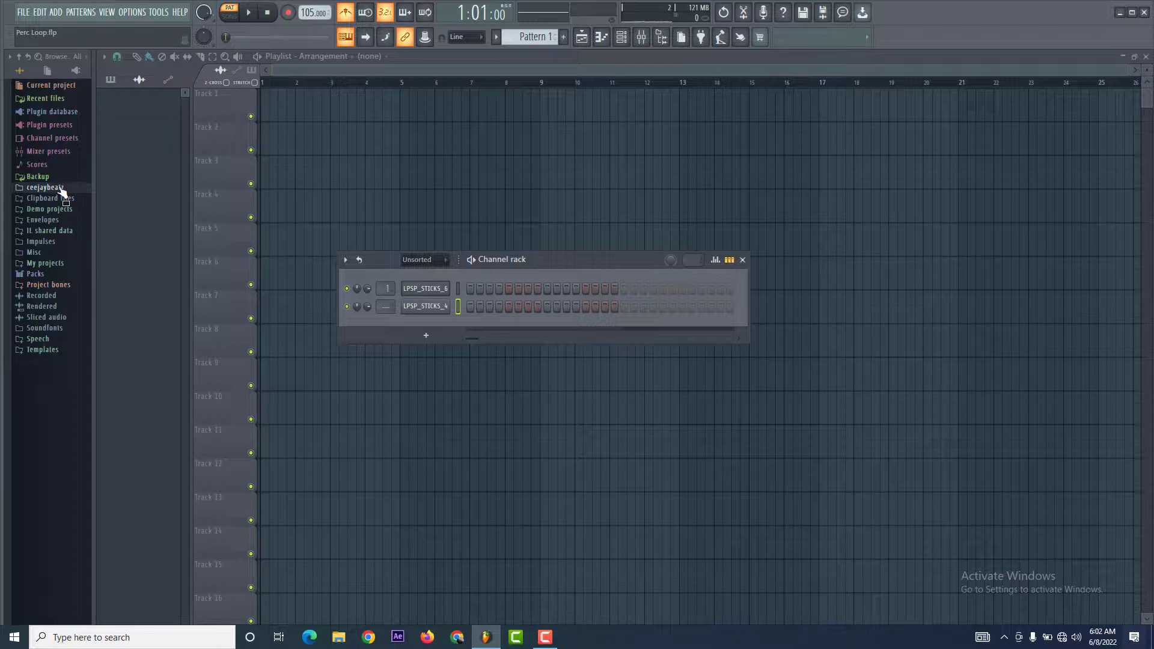
pyautogui.moveTo(61, 189); pyautogui.dragTo(61, 189)
pyautogui.click(47, 188)
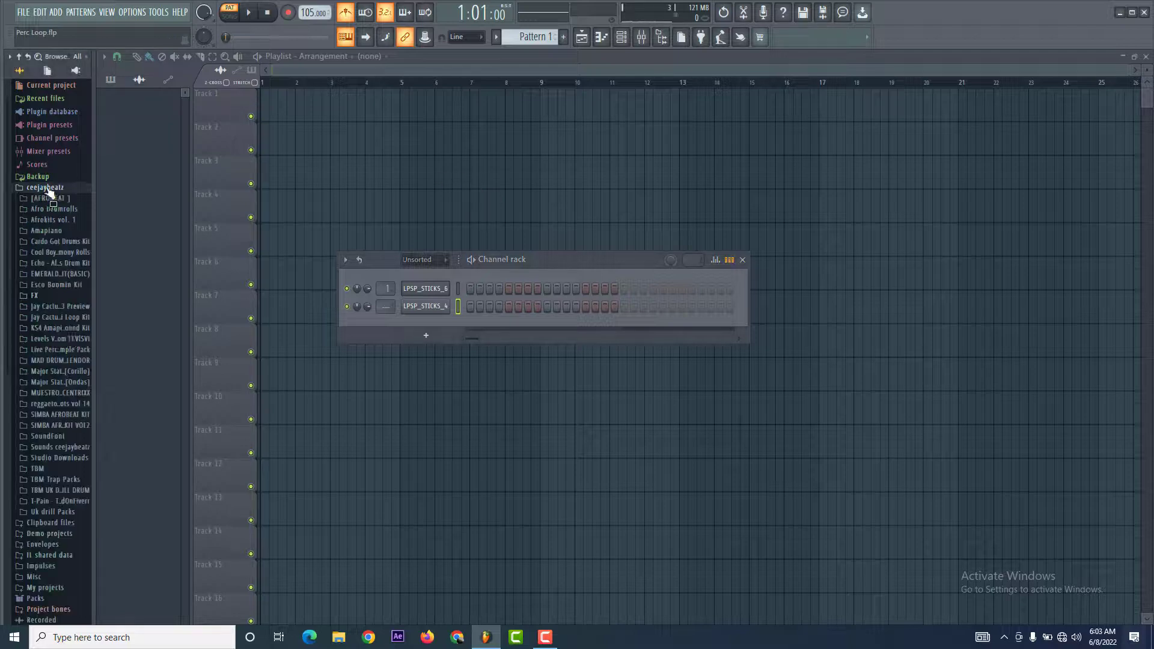
pyautogui.scroll(-2, 69, 294)
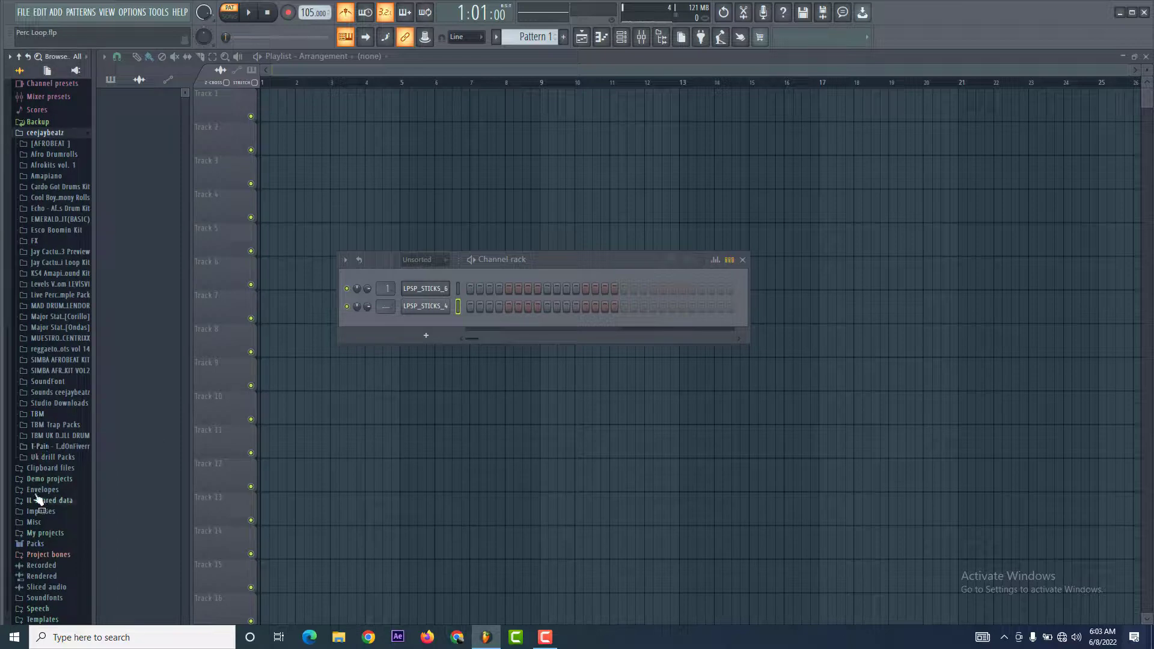
pyautogui.click(42, 414)
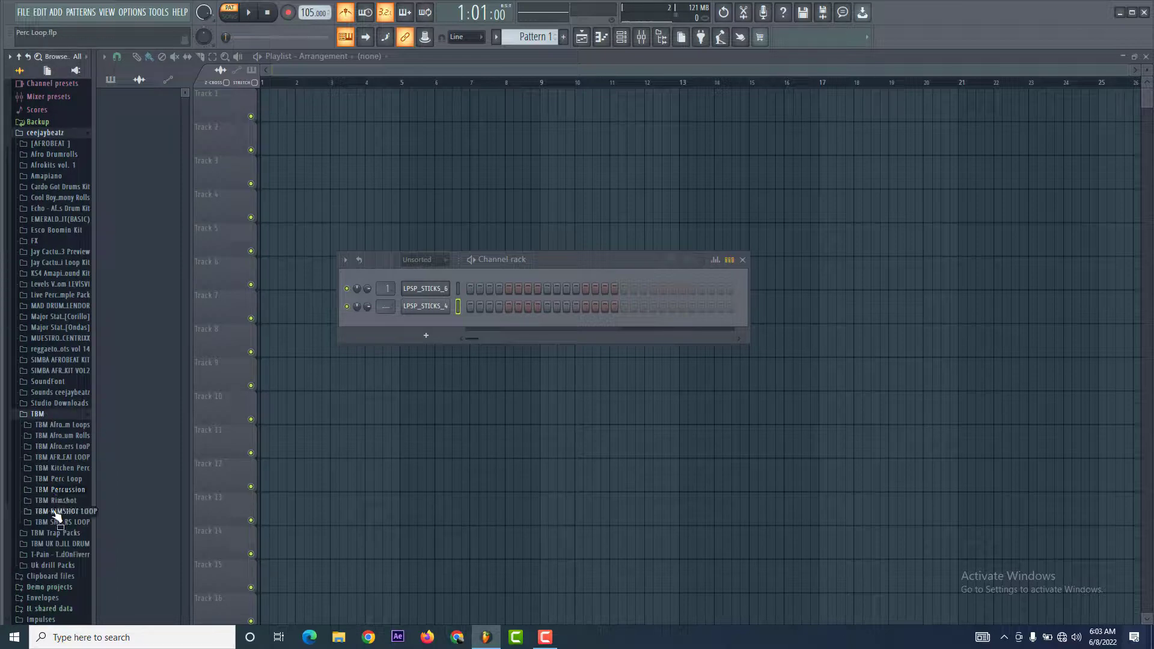
pyautogui.moveTo(59, 522); pyautogui.dragTo(104, 455)
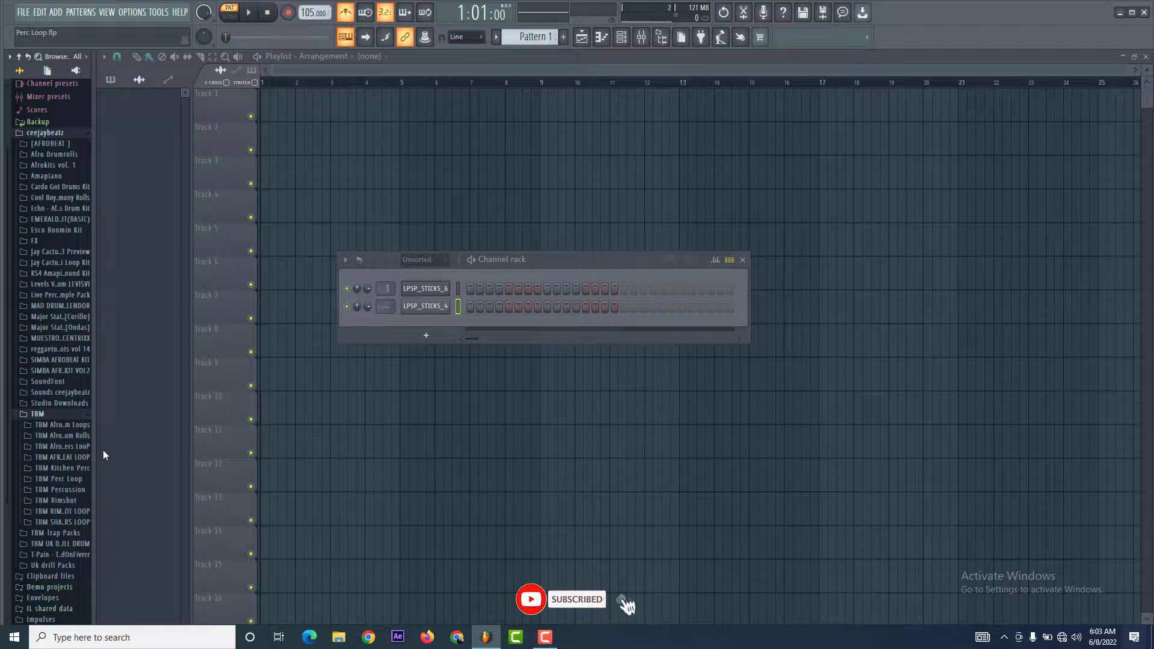
pyautogui.click(59, 522)
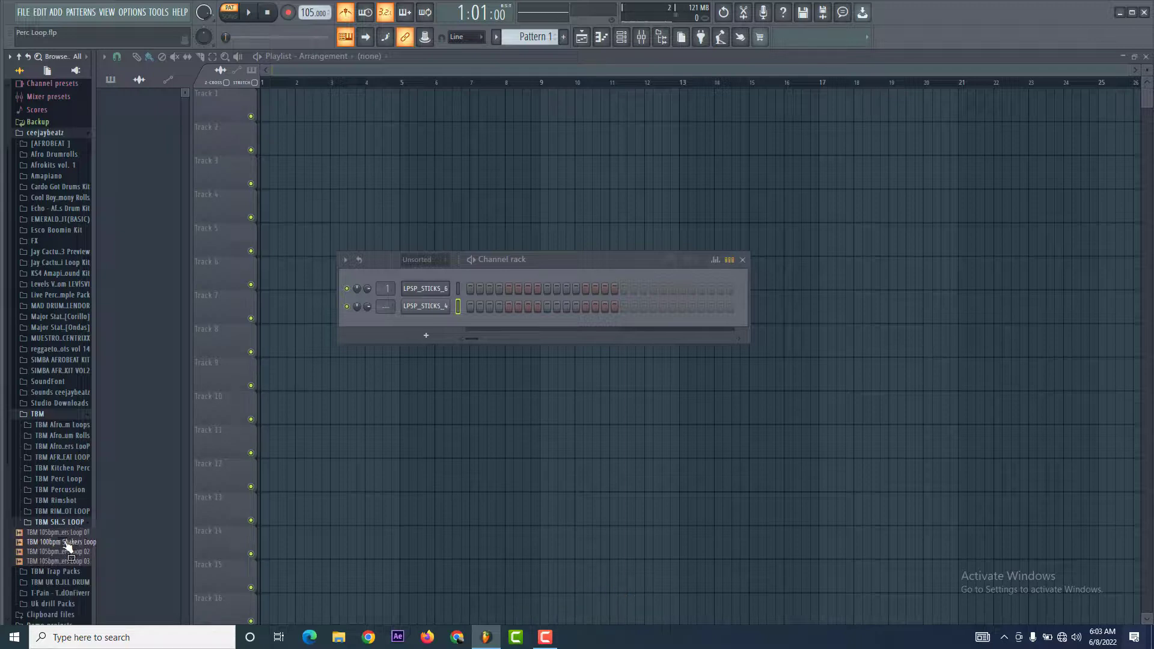
pyautogui.click(65, 541)
pyautogui.moveTo(66, 546); pyautogui.dragTo(170, 68)
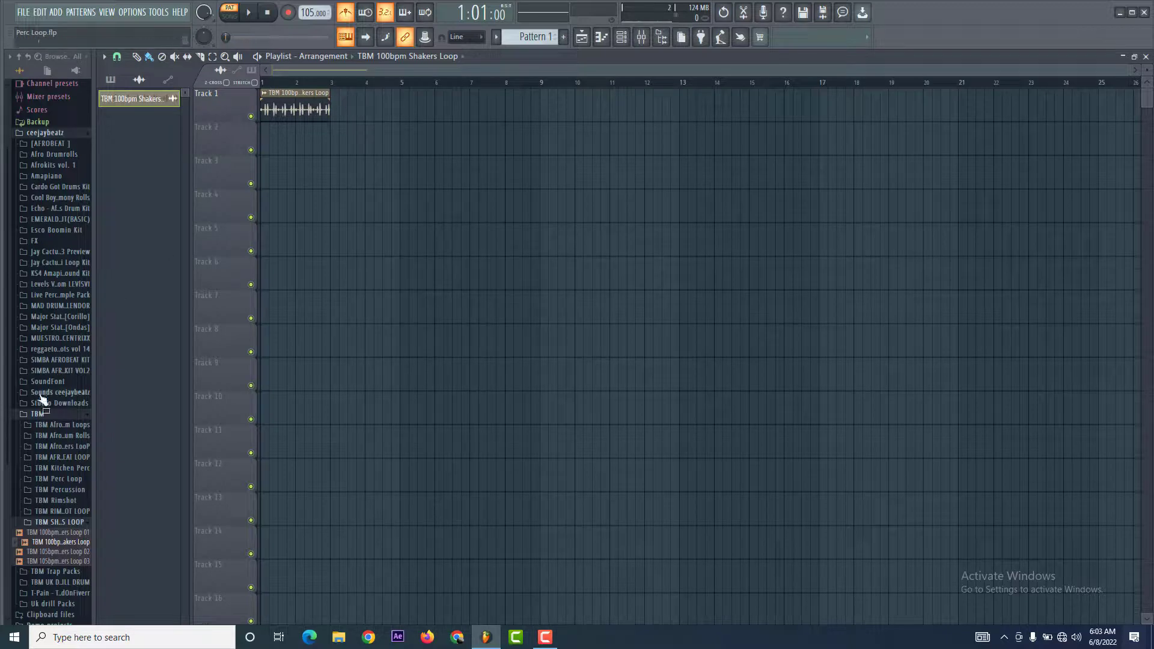
# Switch to song mode, play the shaker loop at the current tempo and stop playback
pyautogui.click(230, 16)
pyautogui.click(249, 14)
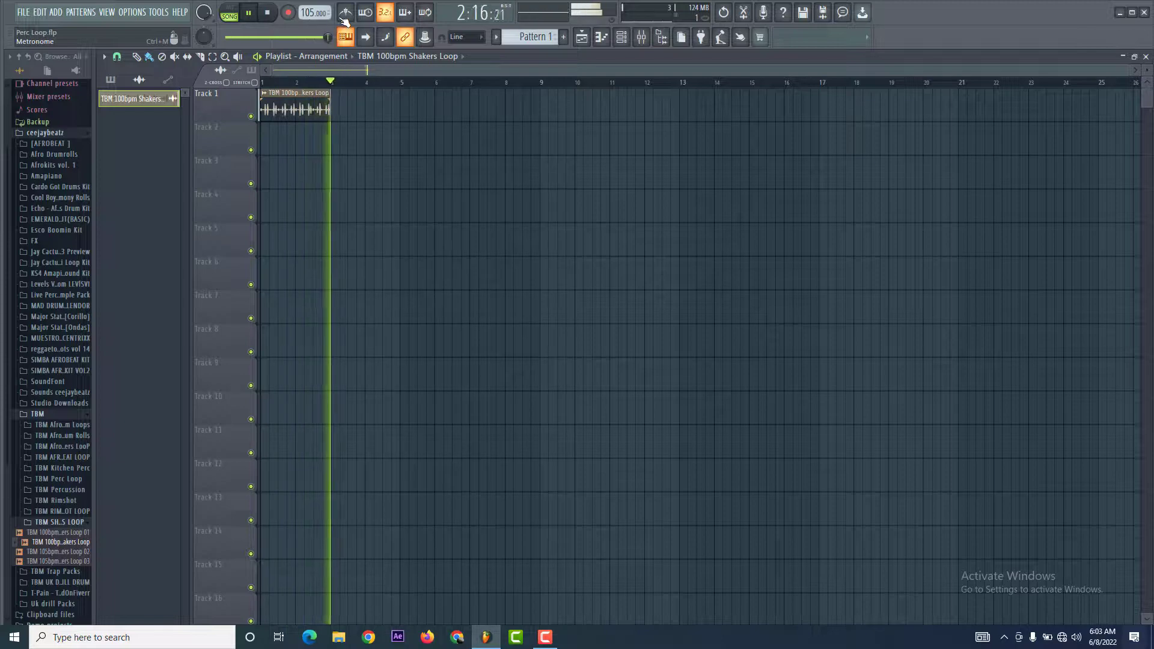
pyautogui.click(266, 13)
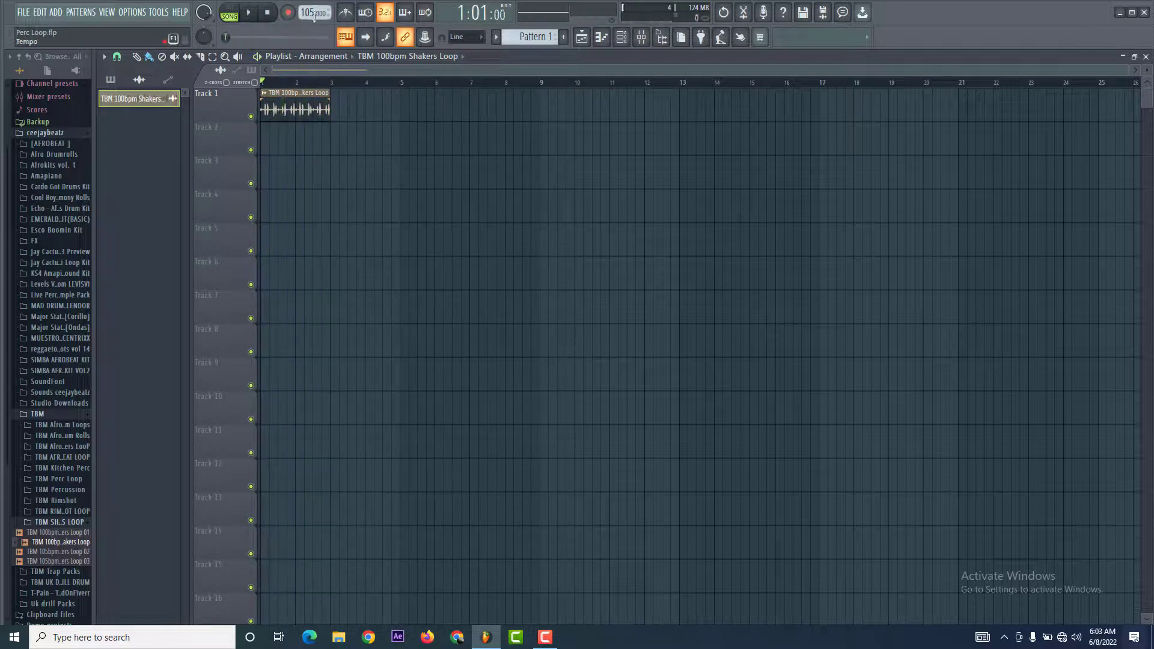
# Set the project tempo to 177 BPM, restretching all channels, and play the shaker loop at that speed
pyautogui.moveTo(313, 12); pyautogui.dragTo(279, 3)
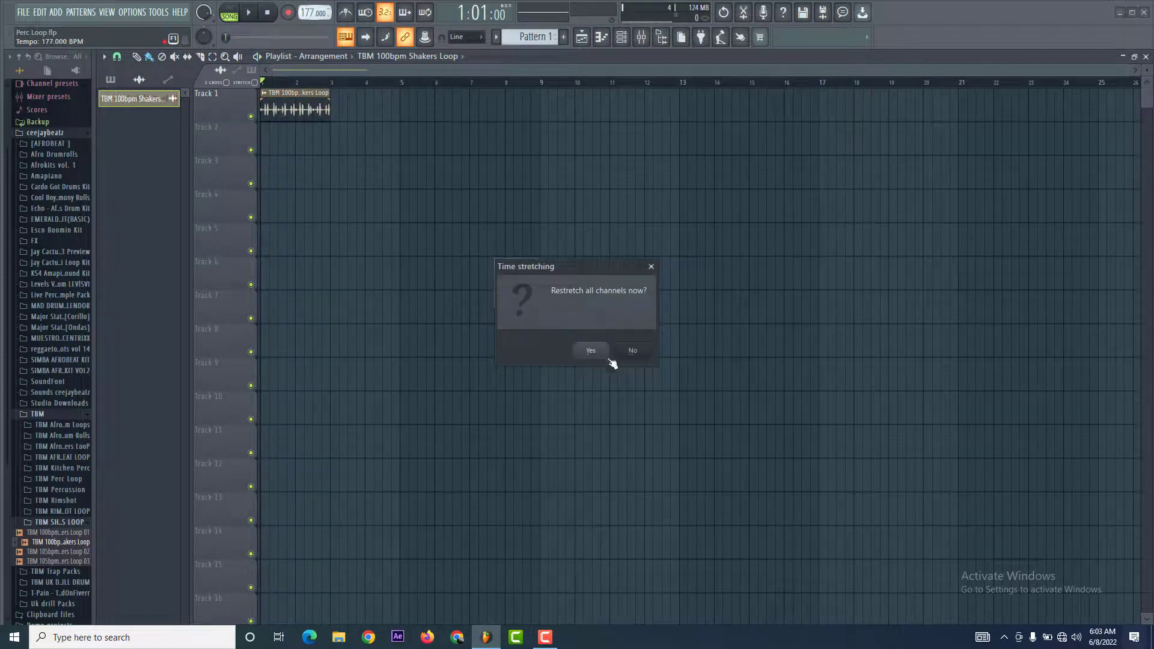
pyautogui.click(591, 352)
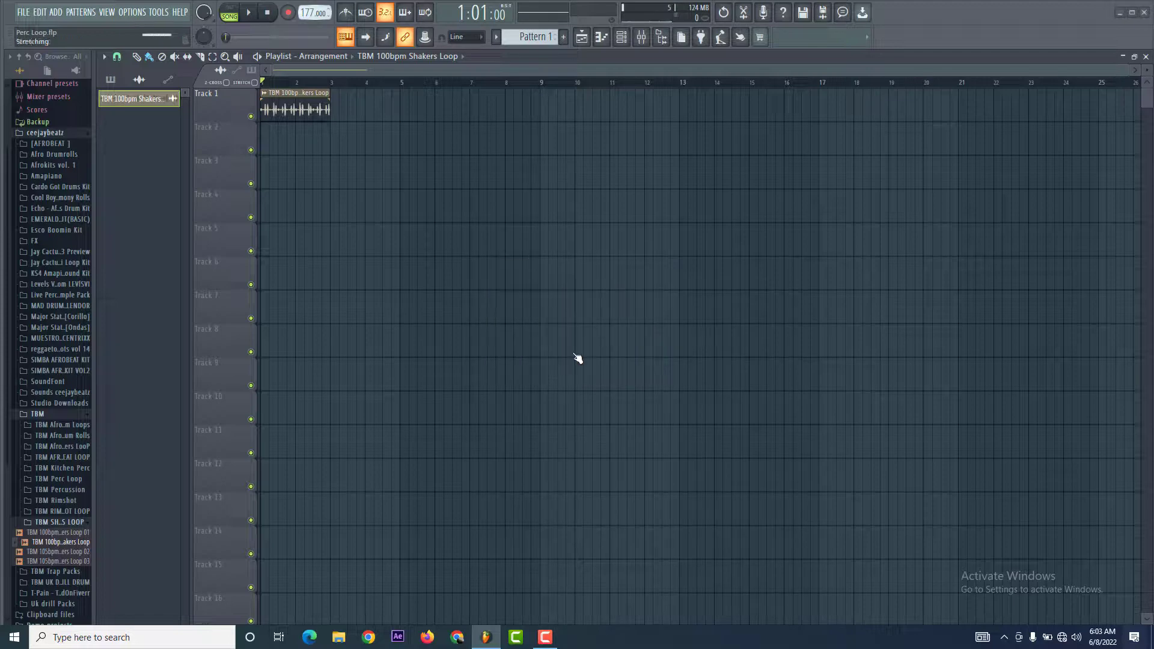
pyautogui.click(251, 14)
pyautogui.click(251, 14)
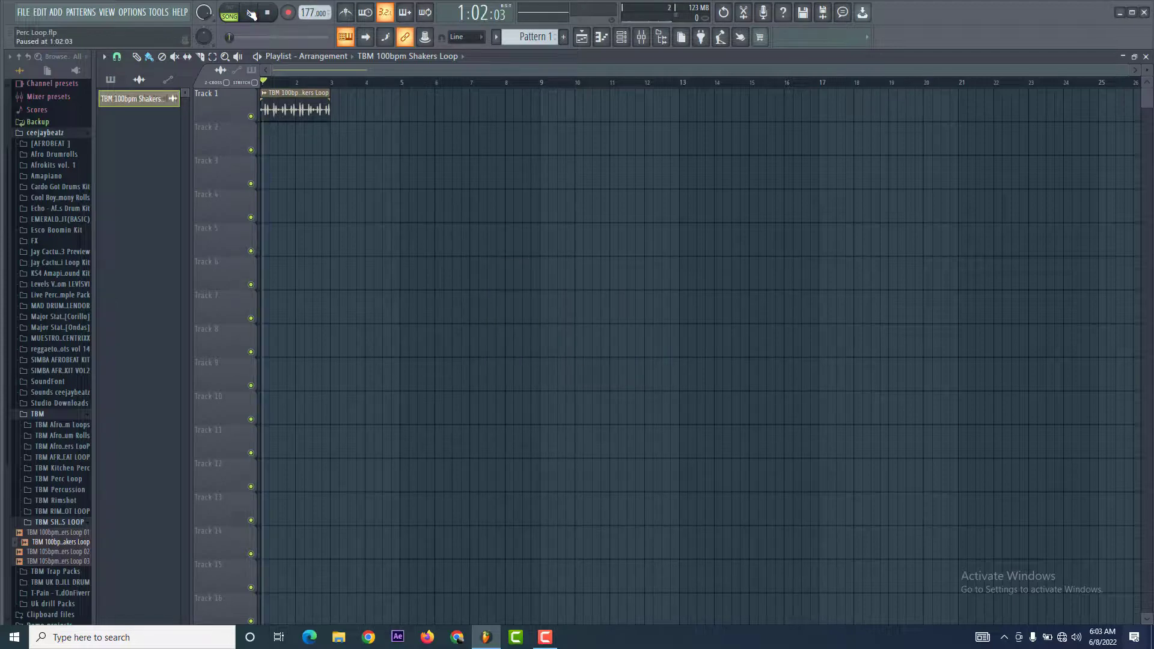
pyautogui.click(251, 15)
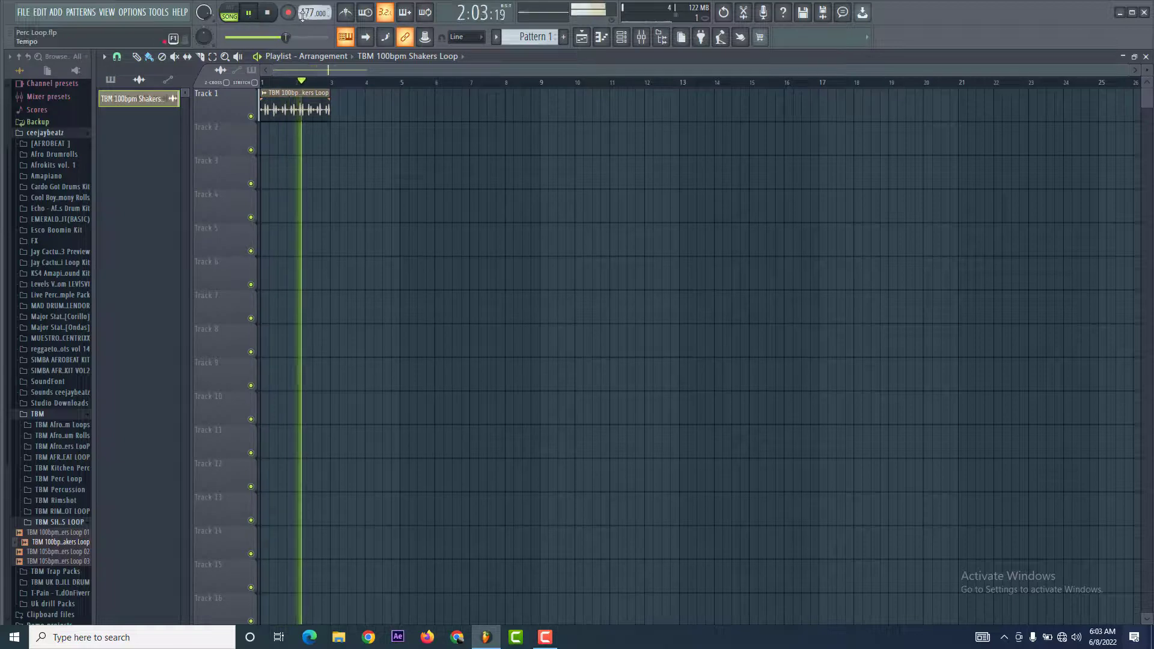
pyautogui.press('space')
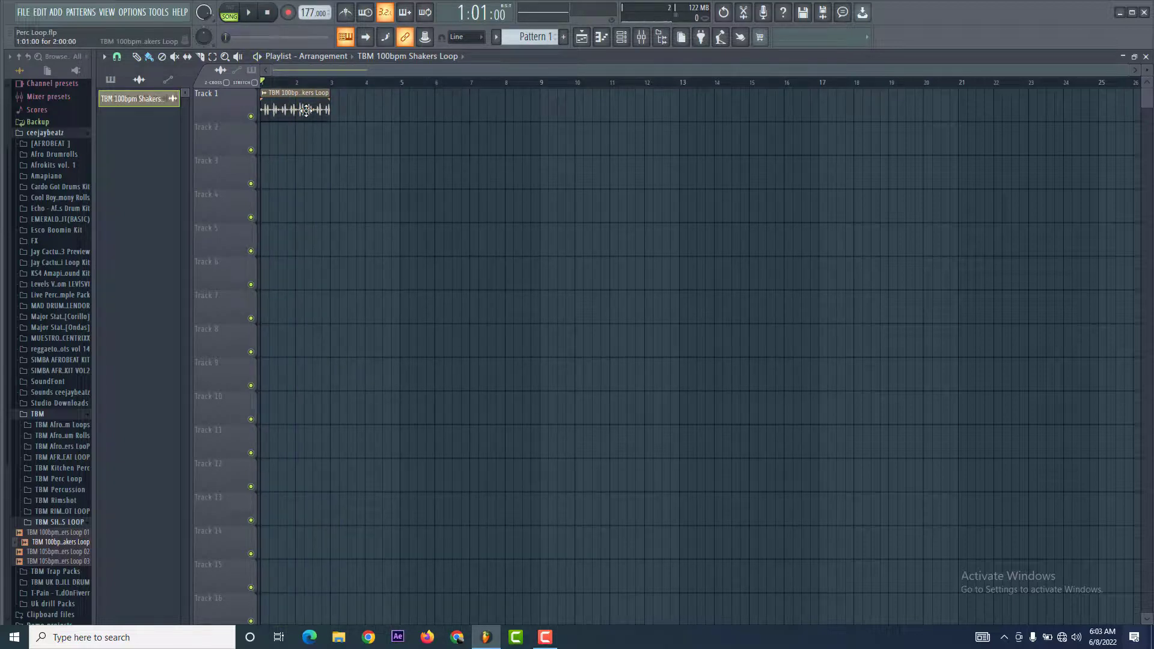
# Collapse the ceejaybeatz folder and delete the shaker loop's channel from the channel rack
pyautogui.click(48, 132)
pyautogui.click(621, 38)
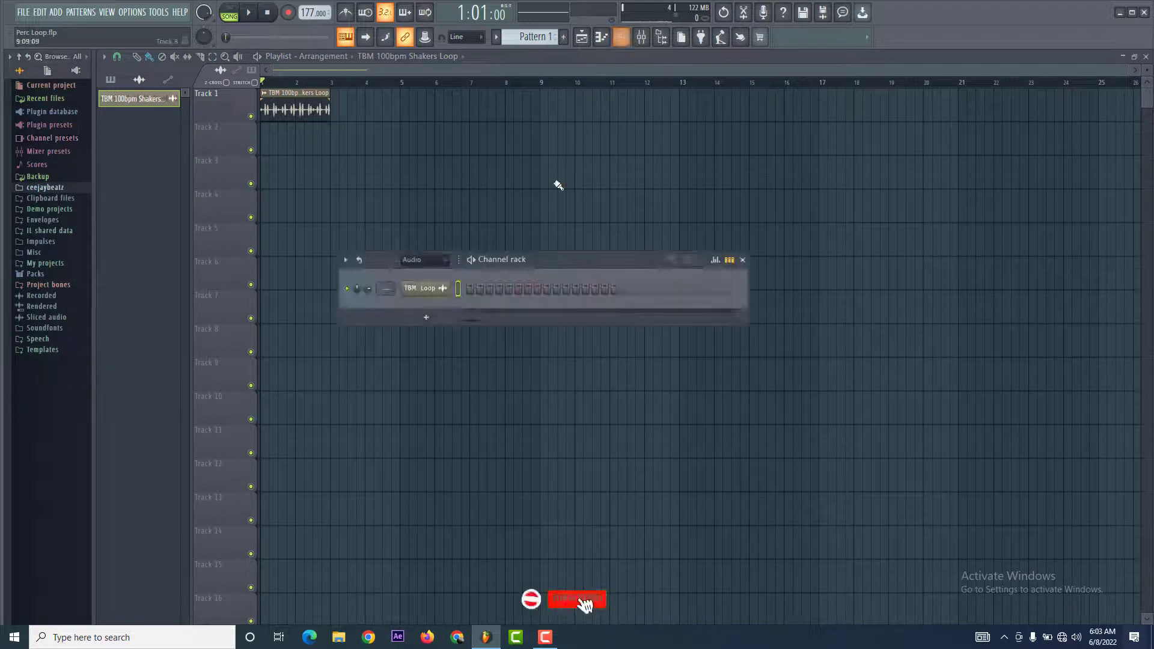
pyautogui.rightClick(438, 290)
pyautogui.click(472, 415)
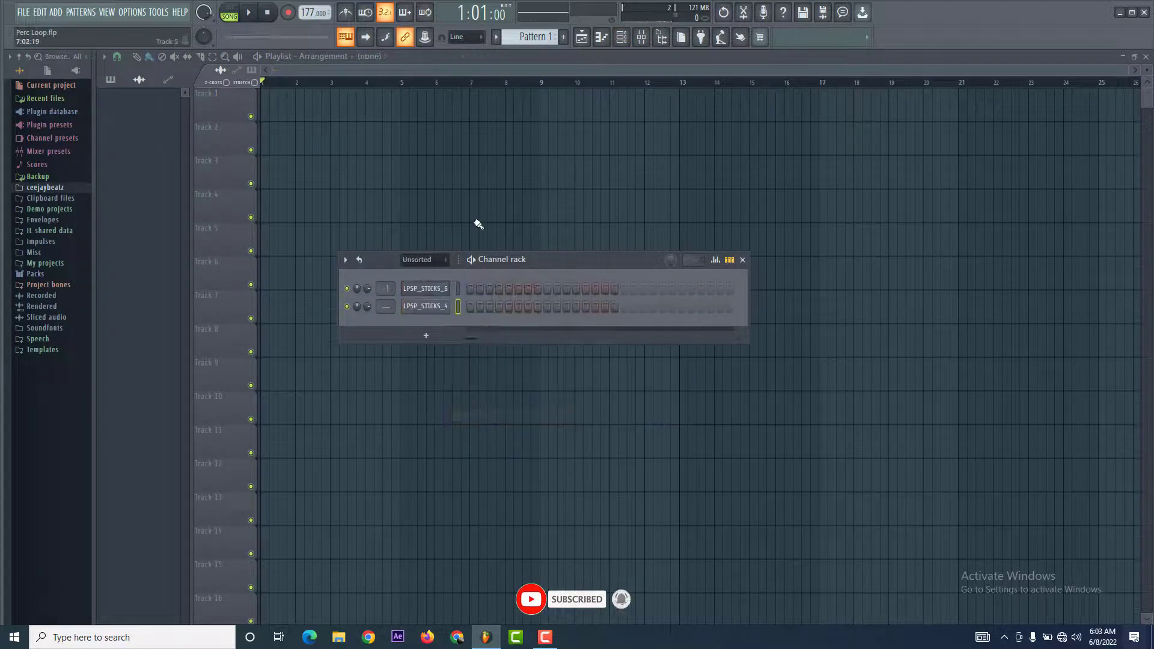
# Set the LPSP_STICKS_6 sample's quick fade out to 58% and close its sampler window
pyautogui.click(457, 289)
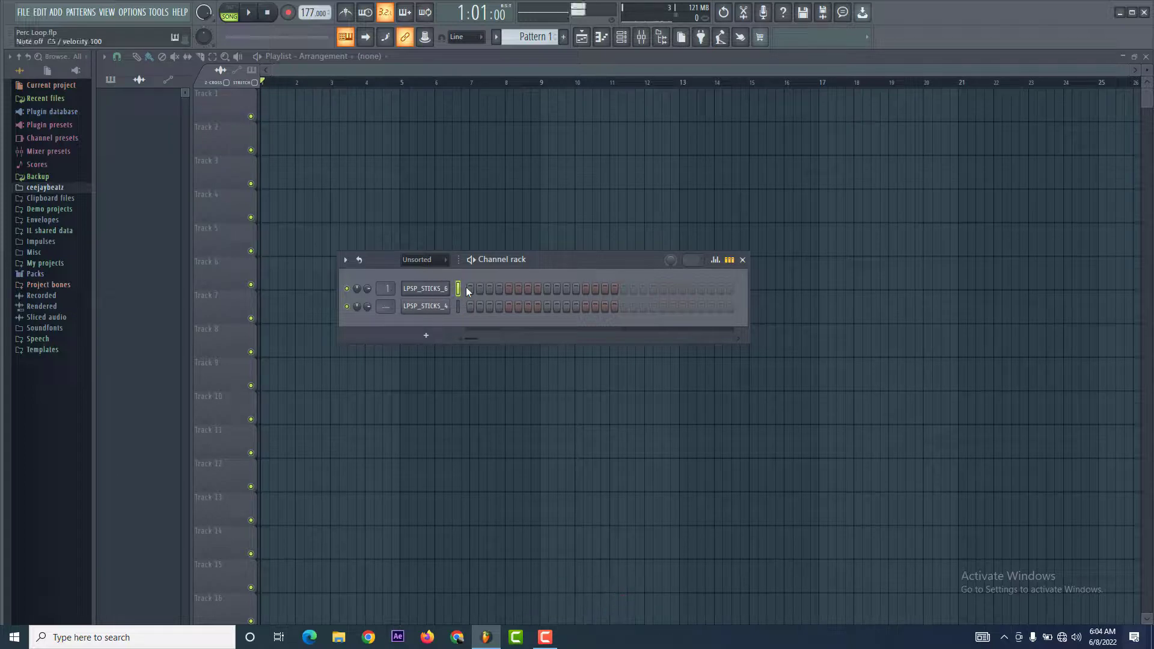
pyautogui.click(425, 289)
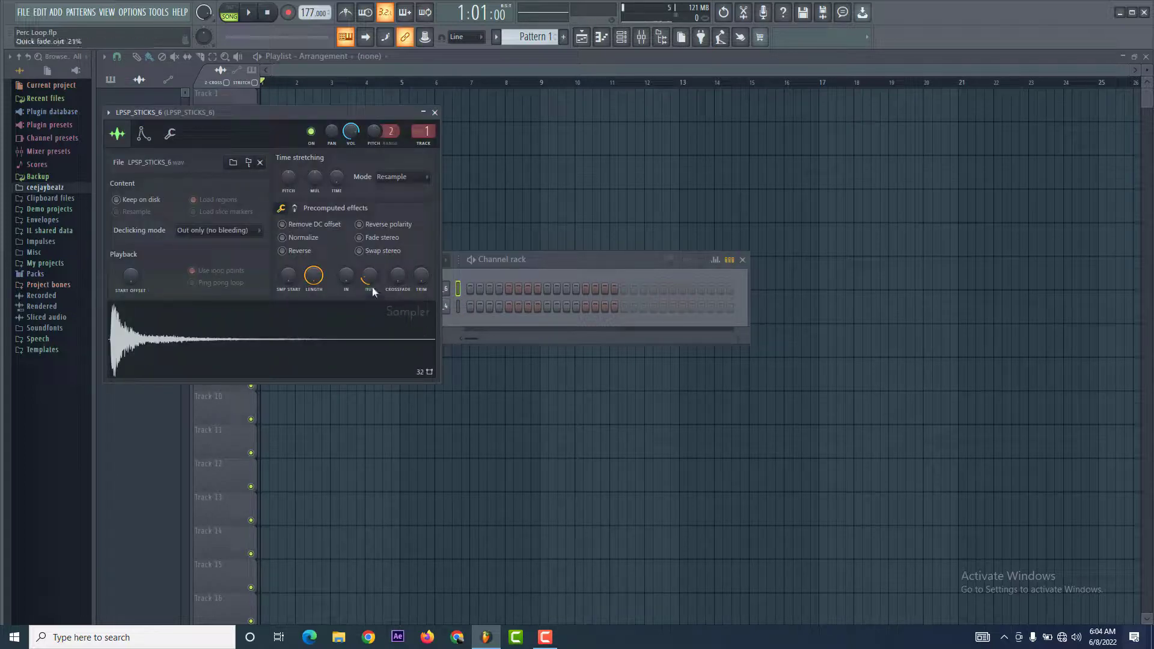
pyautogui.moveTo(369, 276)
pyautogui.mouseDown()
pyautogui.moveTo(369, 264)
pyautogui.moveTo(368, 282)
pyautogui.mouseUp()
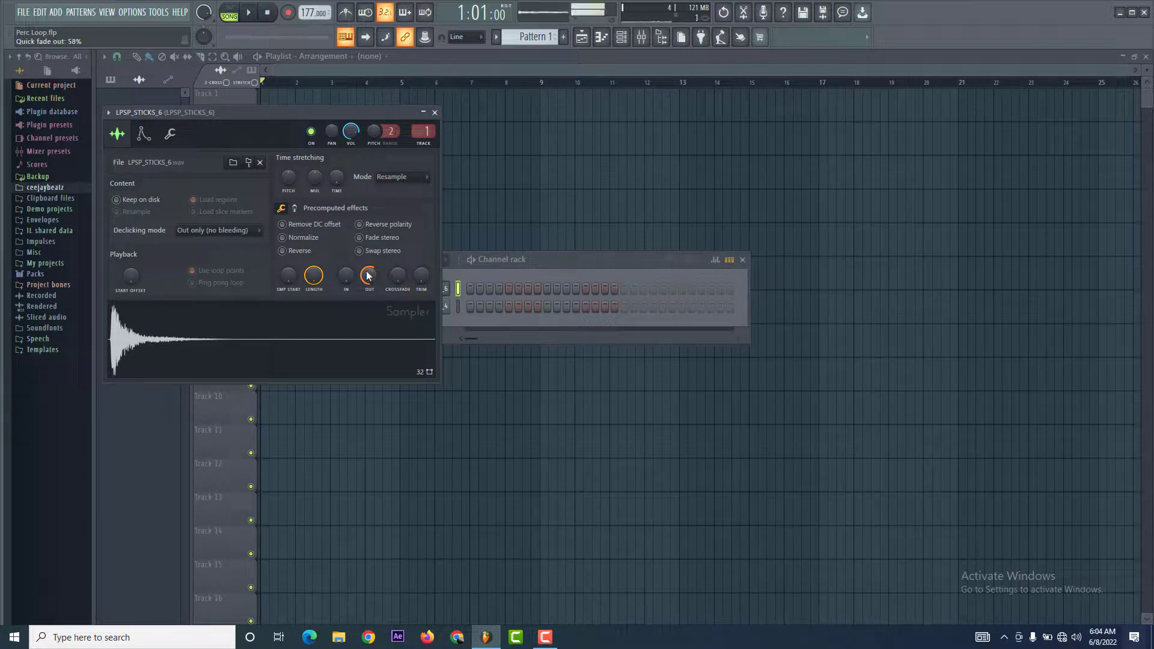
pyautogui.click(434, 112)
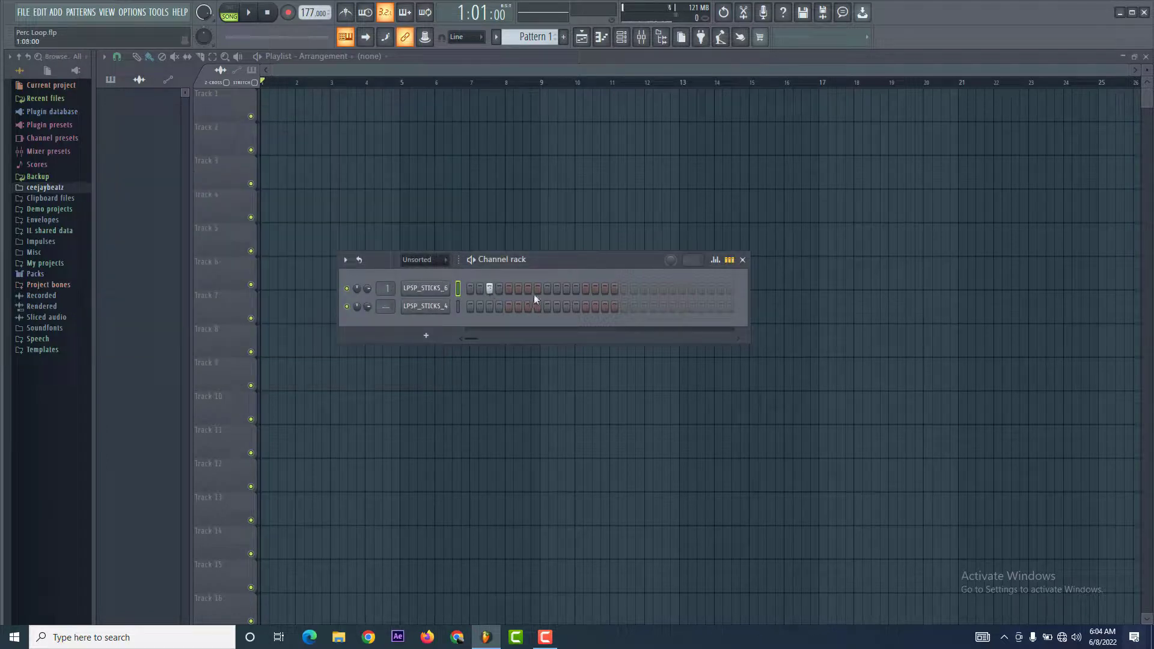
# Program LPSP_STICKS_6 hits on steps 3, 7, 10, 12 and 15 of Pattern 1
pyautogui.click(575, 288)
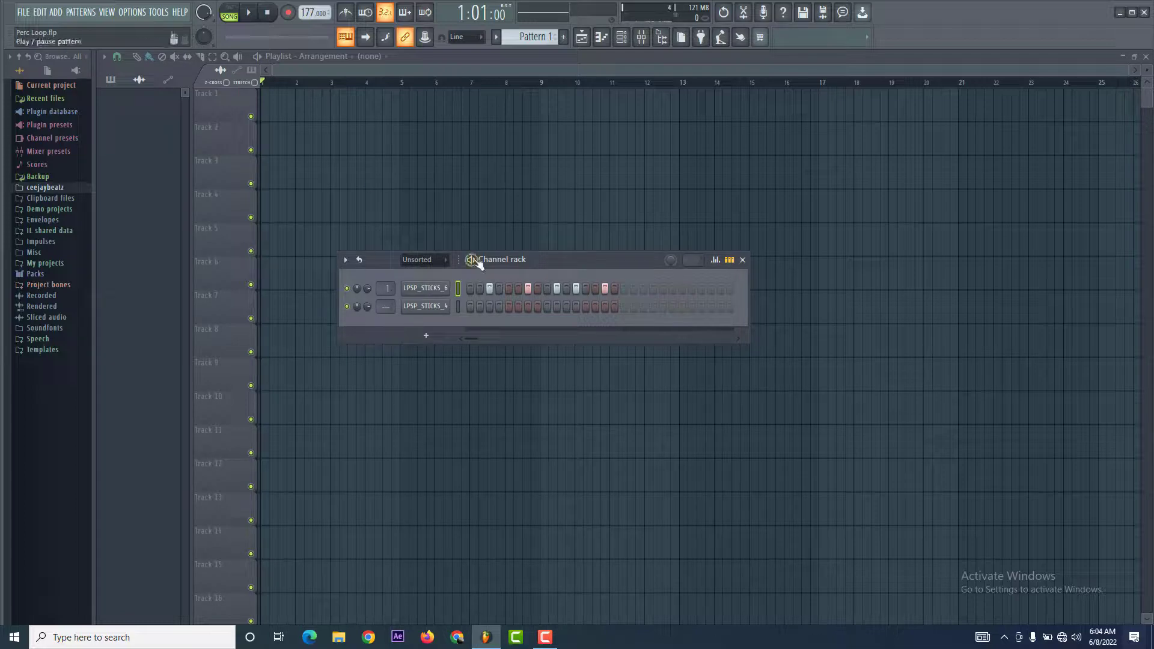
# Set the project tempo to 105 BPM, play the sticks pattern in pattern mode and stop playback
pyautogui.moveTo(313, 12); pyautogui.dragTo(313, 31)
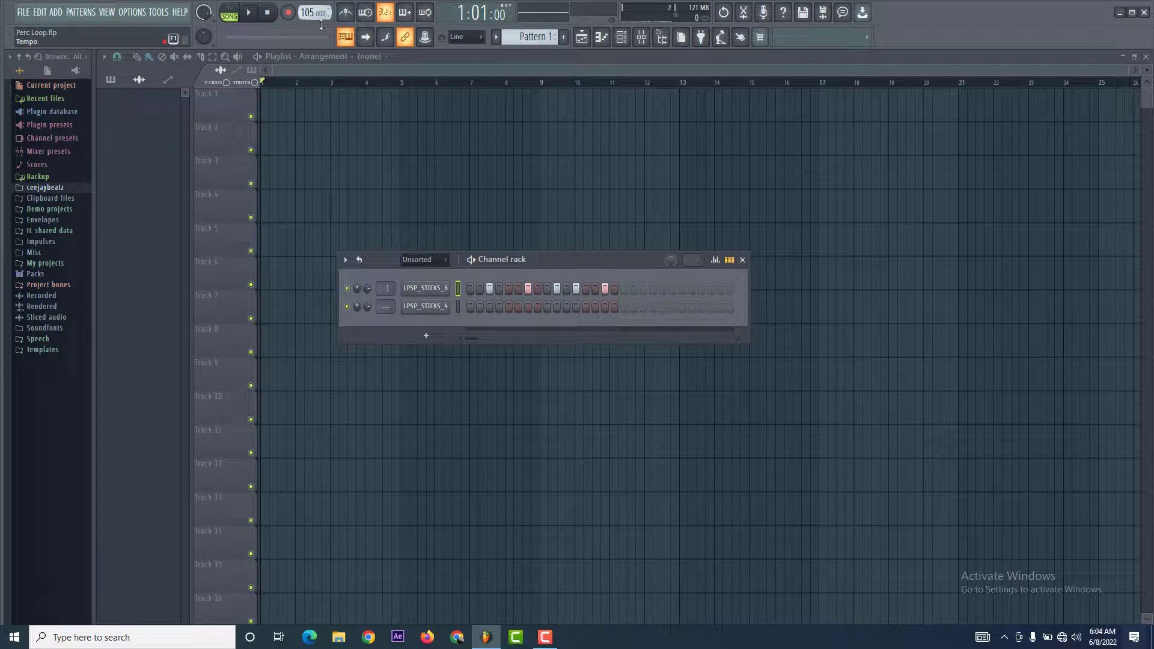
pyautogui.click(471, 259)
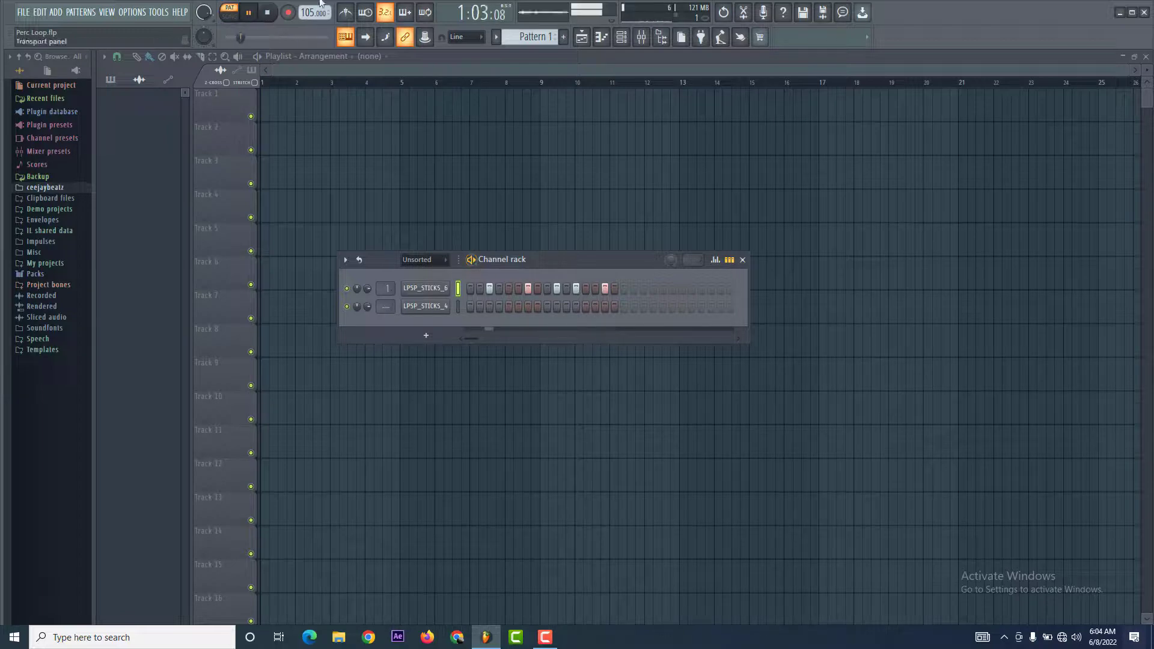
pyautogui.click(268, 12)
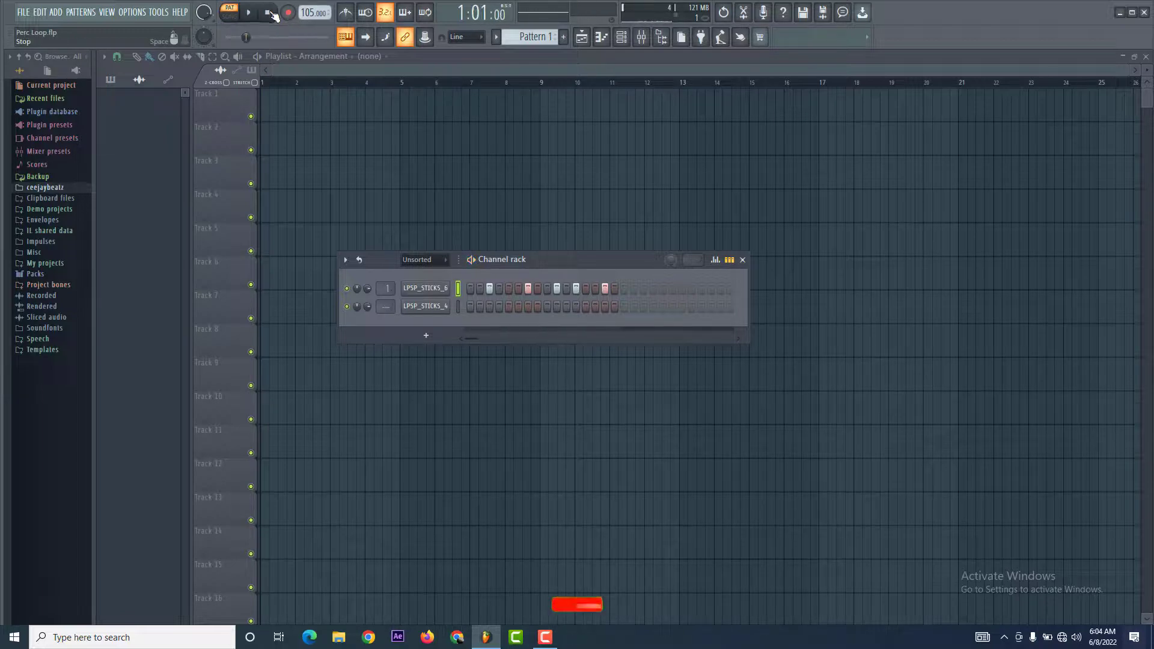
# Open the LPSP_STICKS_6 channel's notes in the piano roll
pyautogui.rightClick(450, 286)
pyautogui.press('Escape')
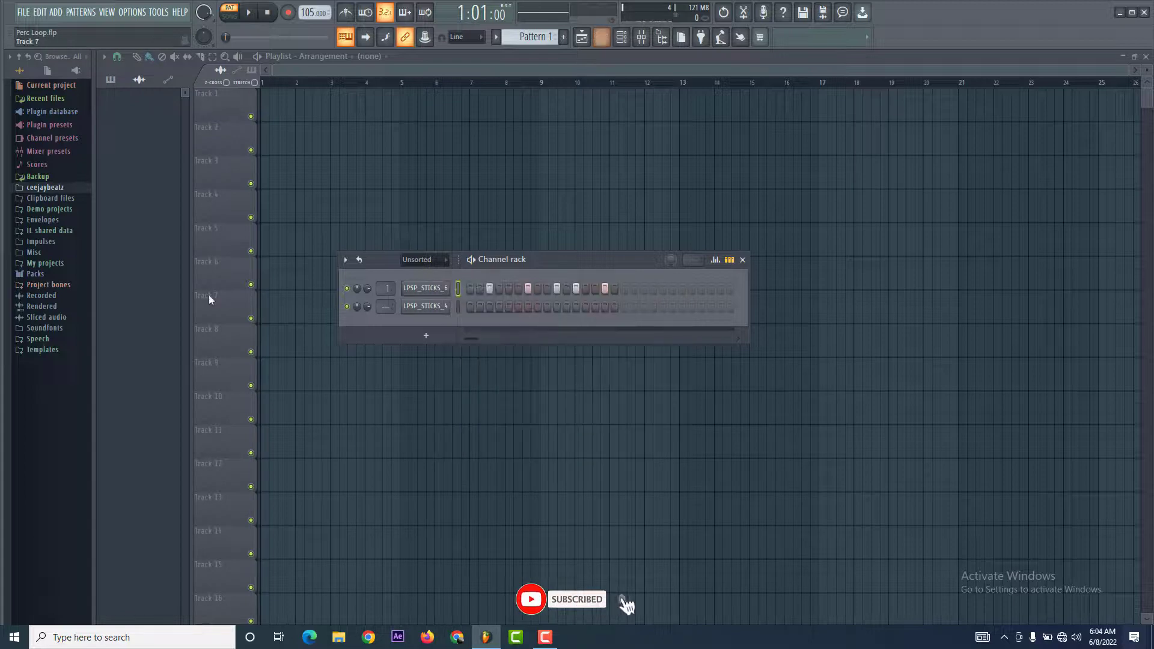
pyautogui.rightClick(449, 287)
pyautogui.click(474, 288)
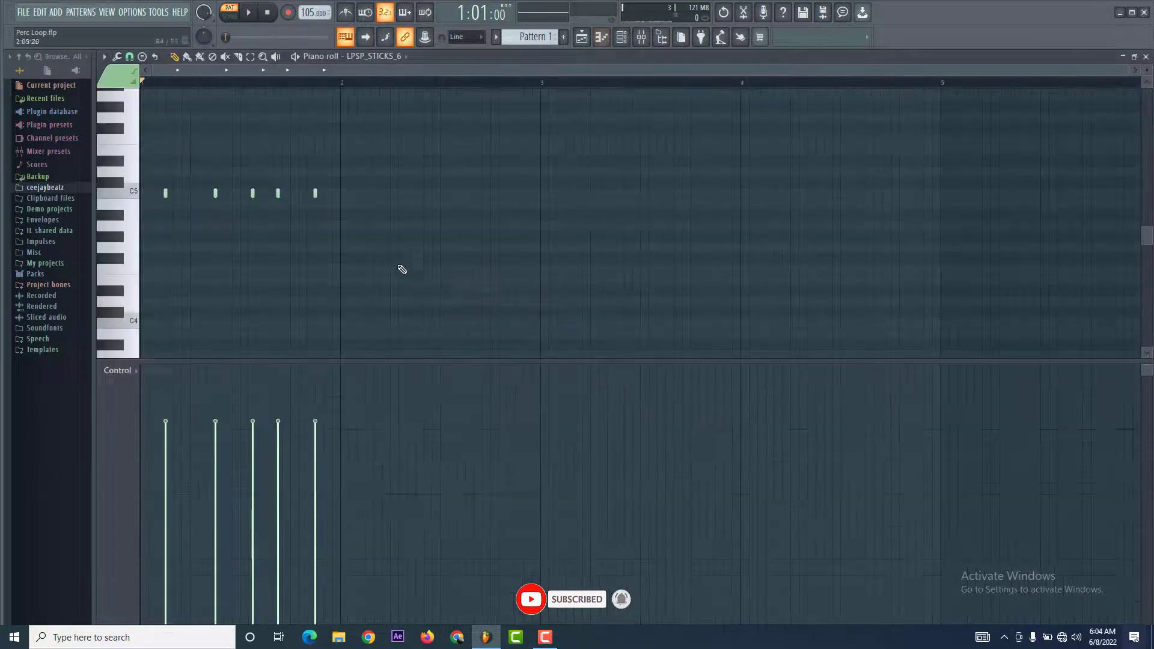
# Add soft C5 hits on steps 8 and 14 of LPSP_STICKS_6, with velocities well below the existing notes, auditioning the pattern
pyautogui.scroll(6, 204, 191)
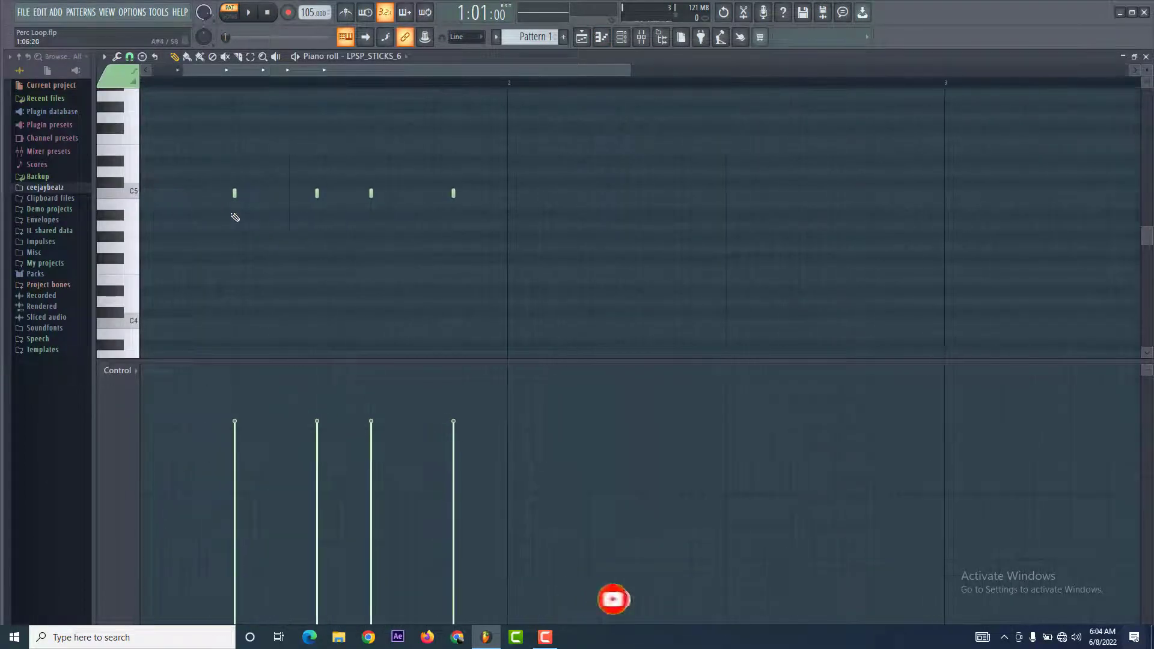
pyautogui.click(268, 193)
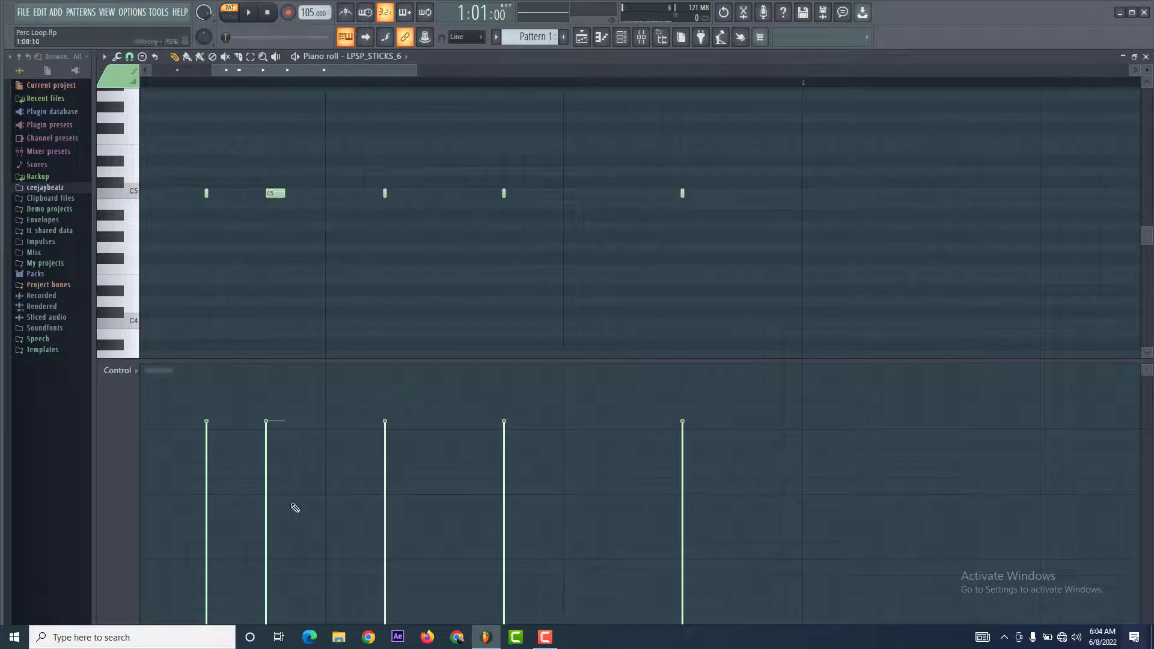
pyautogui.moveTo(277, 525); pyautogui.dragTo(279, 564)
pyautogui.press('space')
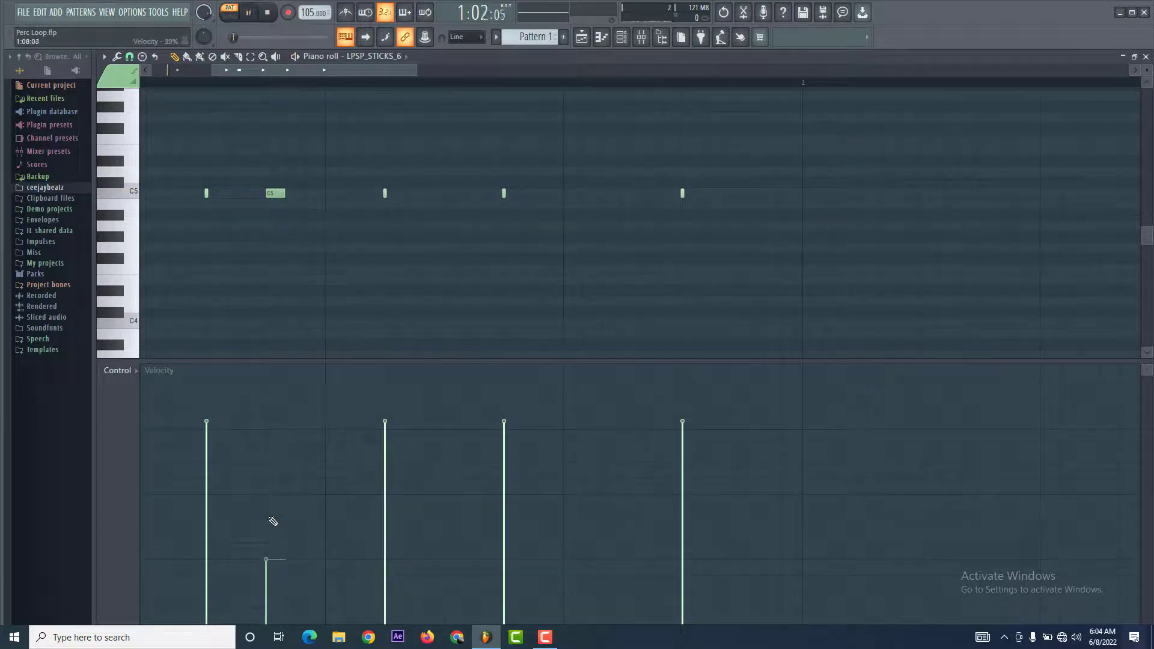
pyautogui.press('space')
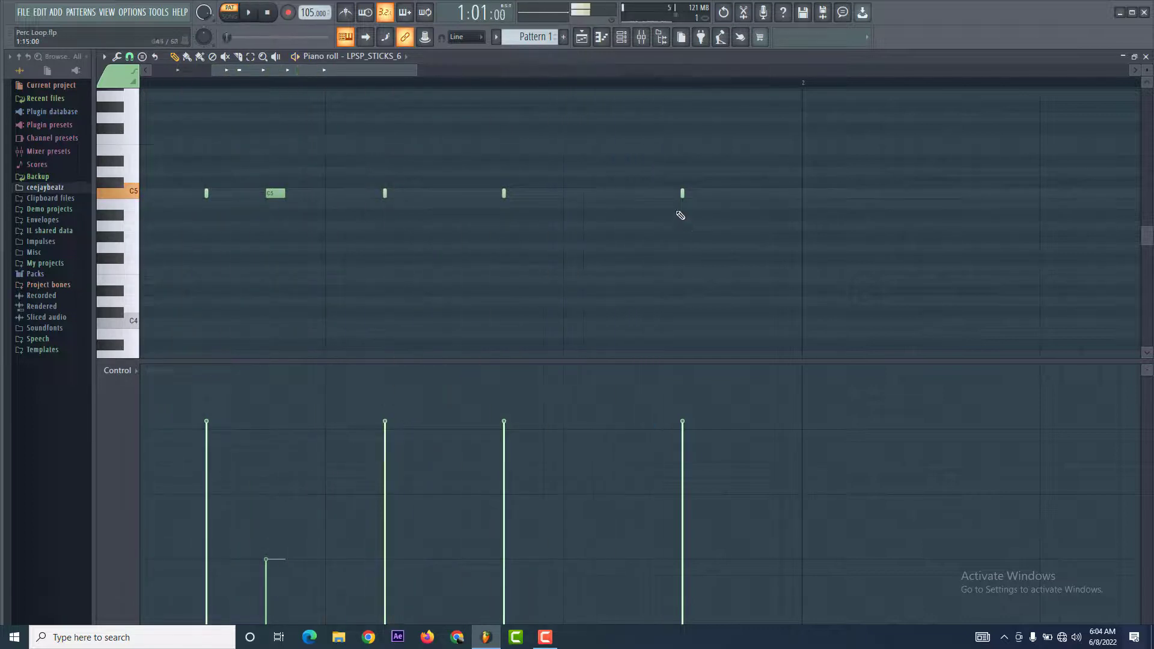
pyautogui.click(627, 193)
pyautogui.click(626, 594)
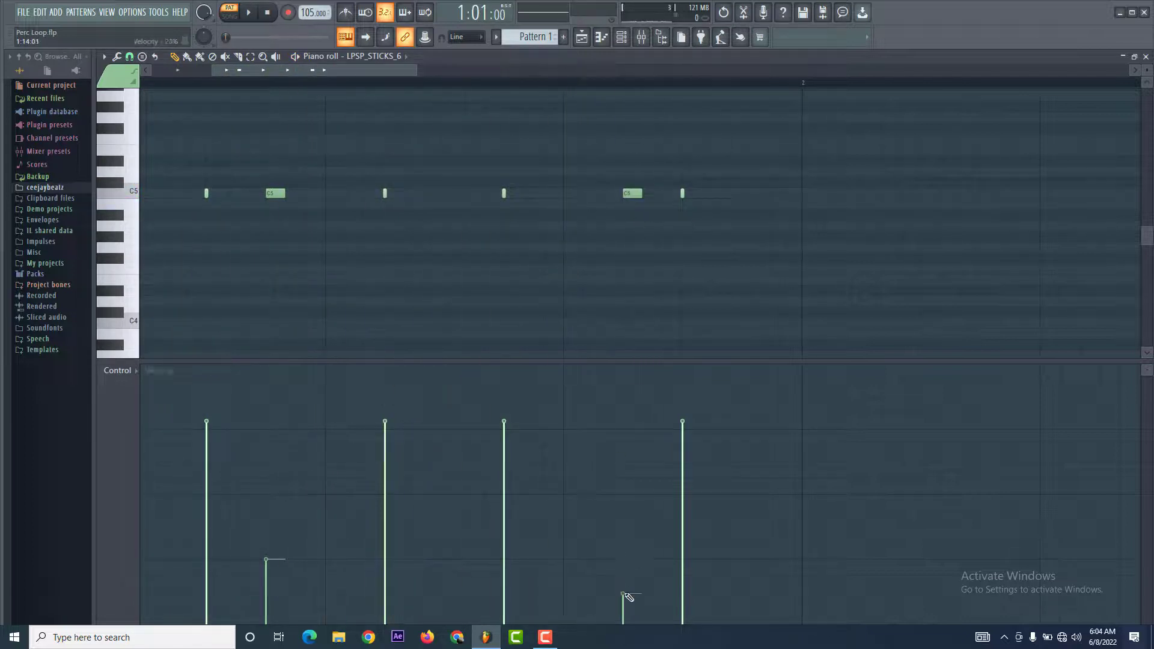
# Add a C5 hit on step 16, nudge it slightly late, and set its velocity between the soft and main hits
pyautogui.click(748, 194)
pyautogui.scroll(2, 761, 200)
pyautogui.hotkey('shift', 'Right')
pyautogui.hotkey('shift', 'Right')
pyautogui.hotkey('shift', 'Right')
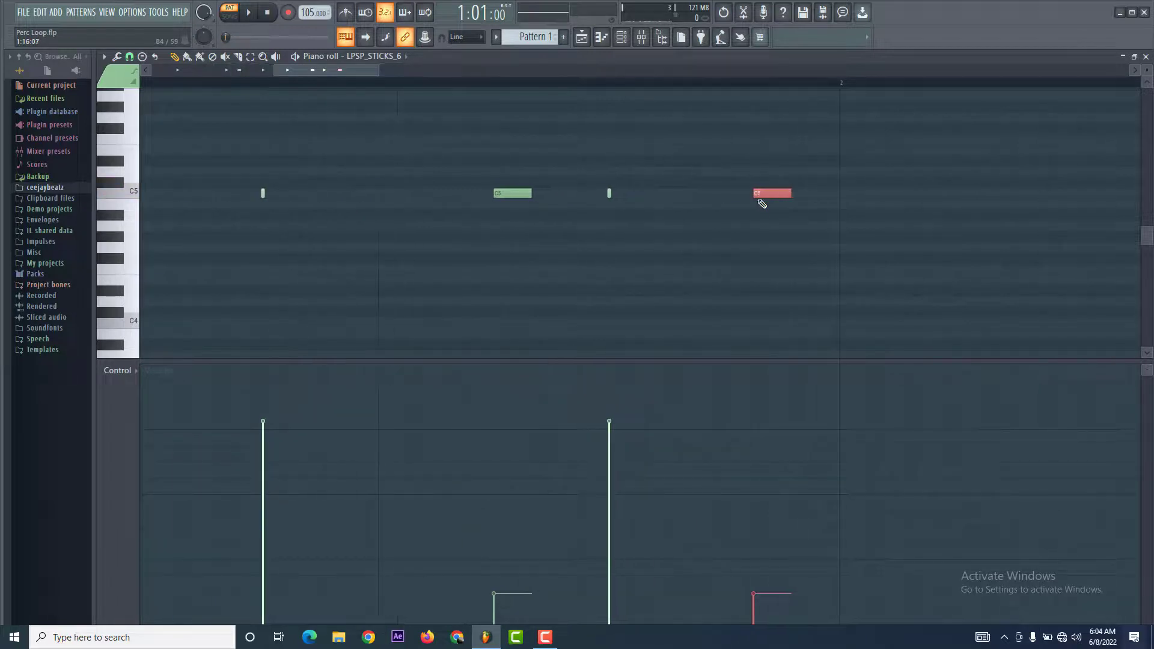
pyautogui.hotkey('shift', 'Left')
pyautogui.hotkey('shift', 'Right')
pyautogui.hotkey('shift', 'Left')
pyautogui.hotkey('shift', 'Left')
pyautogui.hotkey('shift', 'Right')
pyautogui.click(767, 534)
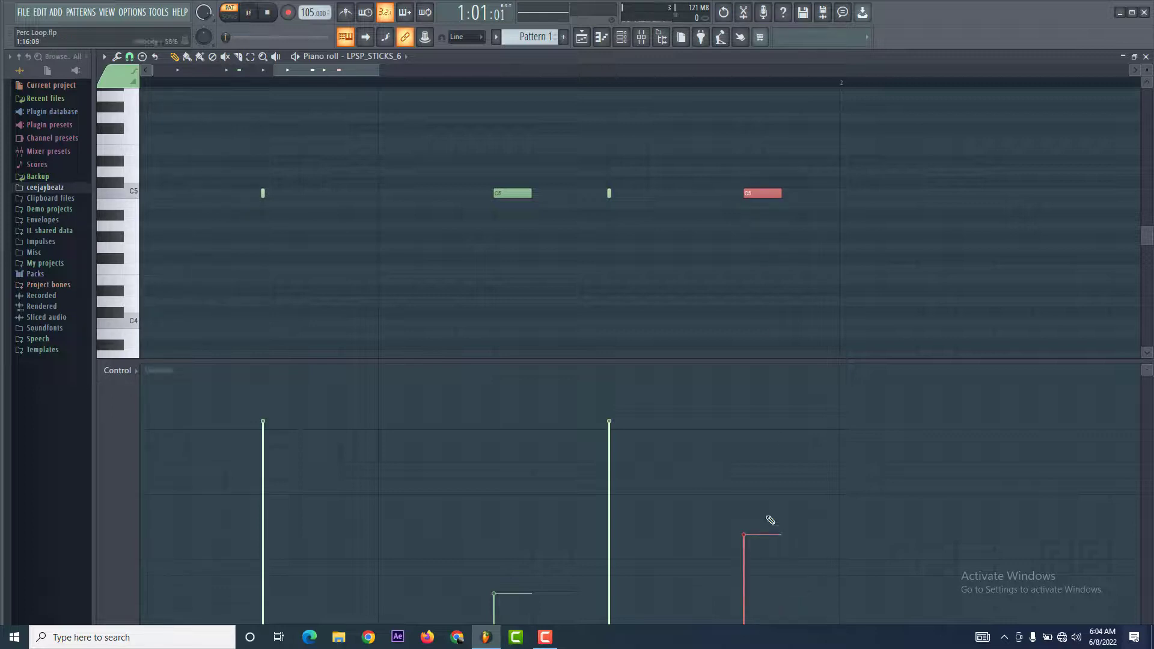
# Play the LPSP_STICKS_6 pattern with the added hits over the full bar and stop playback
pyautogui.press('space')
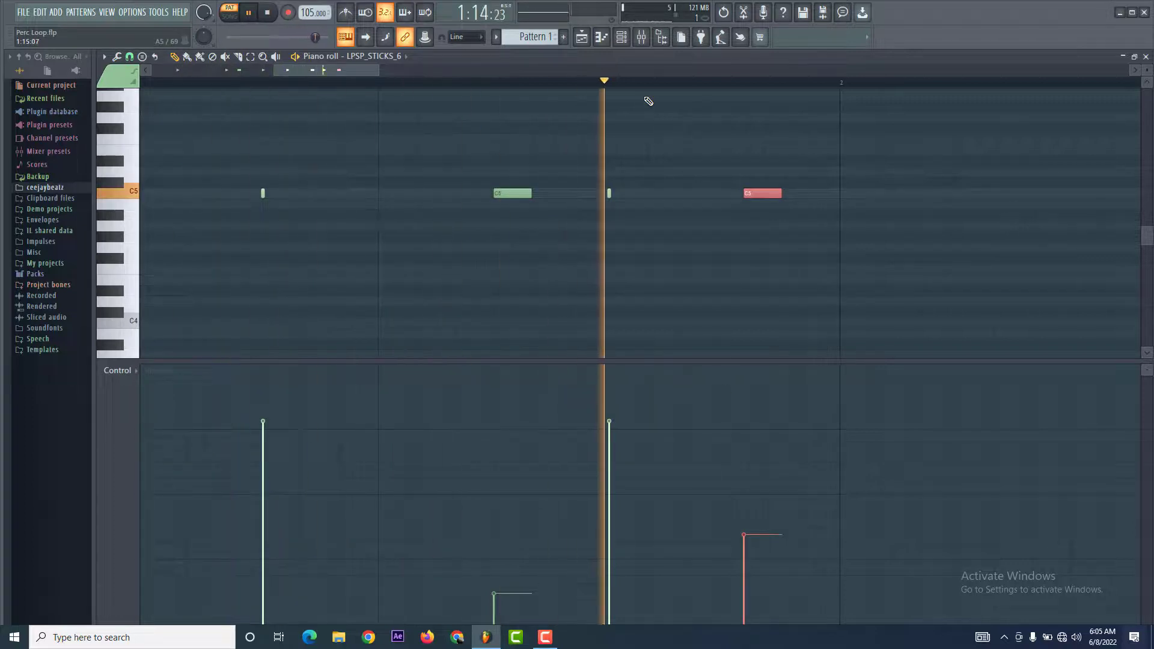
pyautogui.scroll(-3, 633, 132)
pyautogui.scroll(-5, 633, 132)
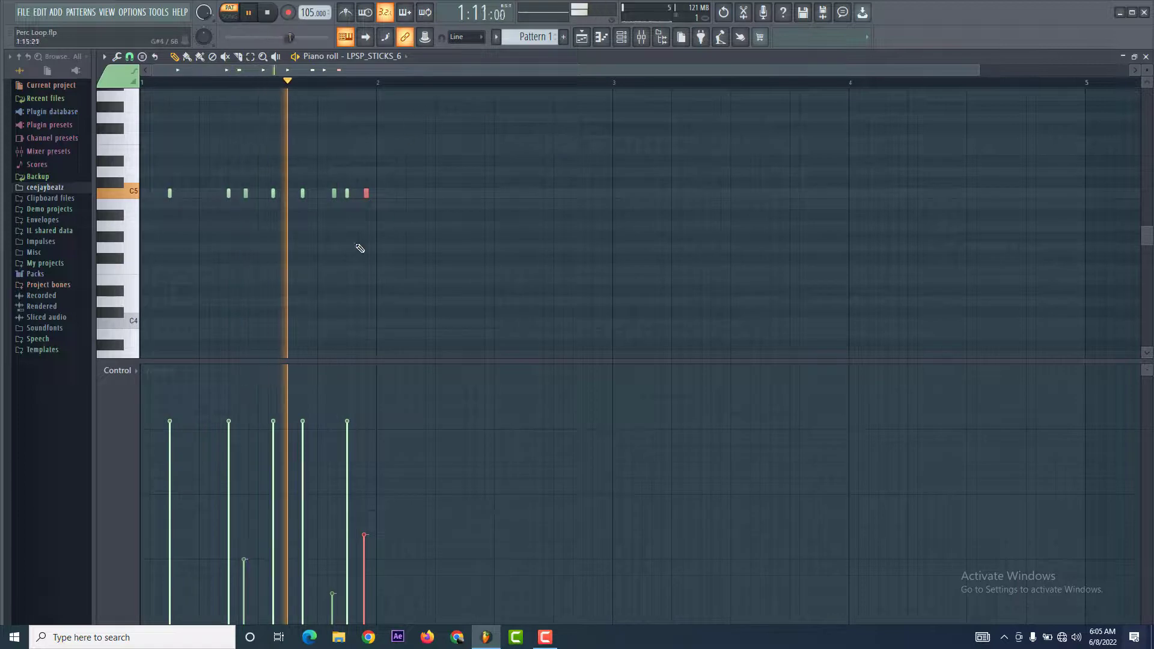
pyautogui.click(291, 150)
pyautogui.rightClick(290, 149)
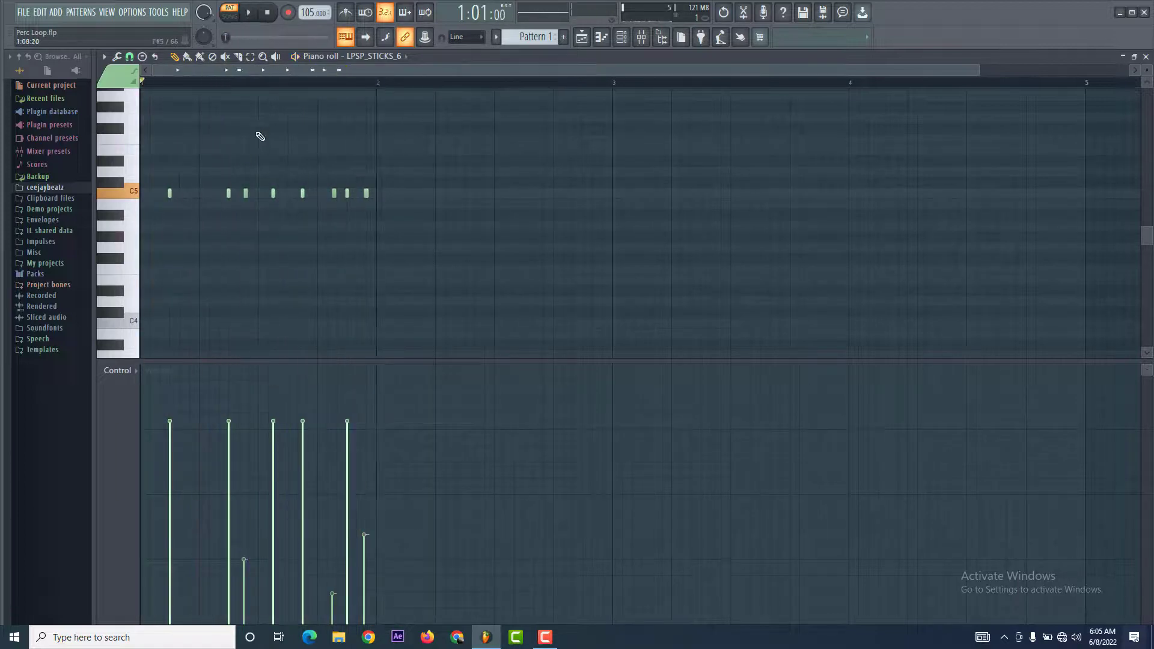
pyautogui.press('space')
# Vary the velocities of the main LPSP_STICKS_6 hits on steps 3, 7, 10, 12 and 15, and audition the pattern
pyautogui.scroll(5, 174, 475)
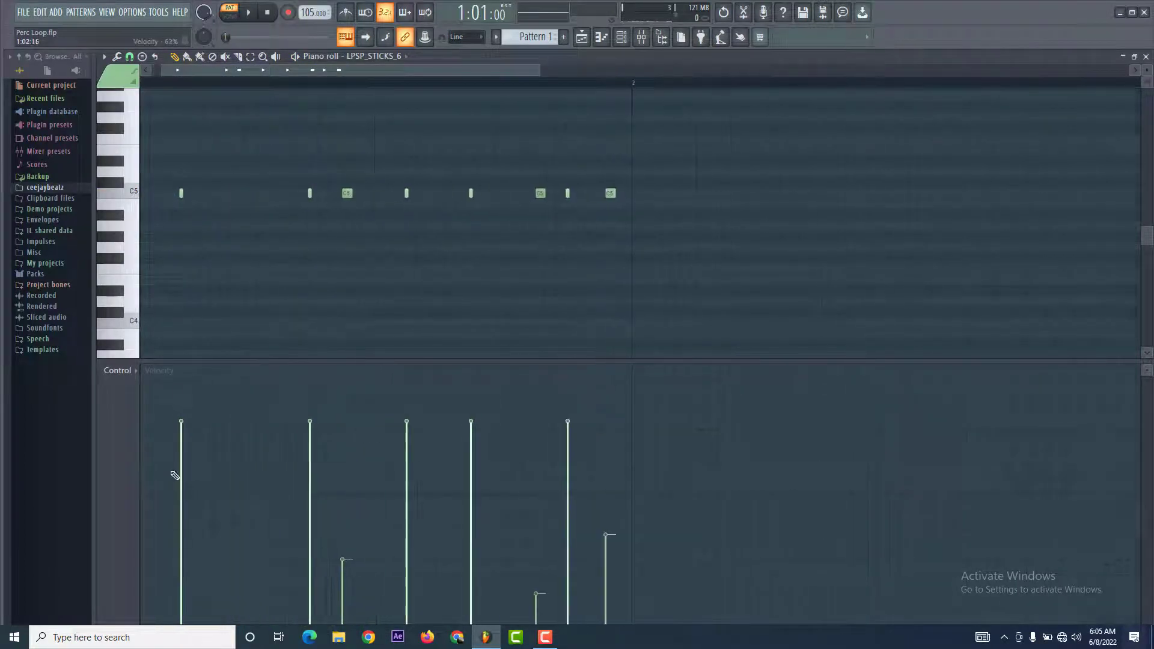
pyautogui.moveTo(180, 439)
pyautogui.mouseDown()
pyautogui.moveTo(358, 413)
pyautogui.moveTo(402, 439)
pyautogui.mouseUp()
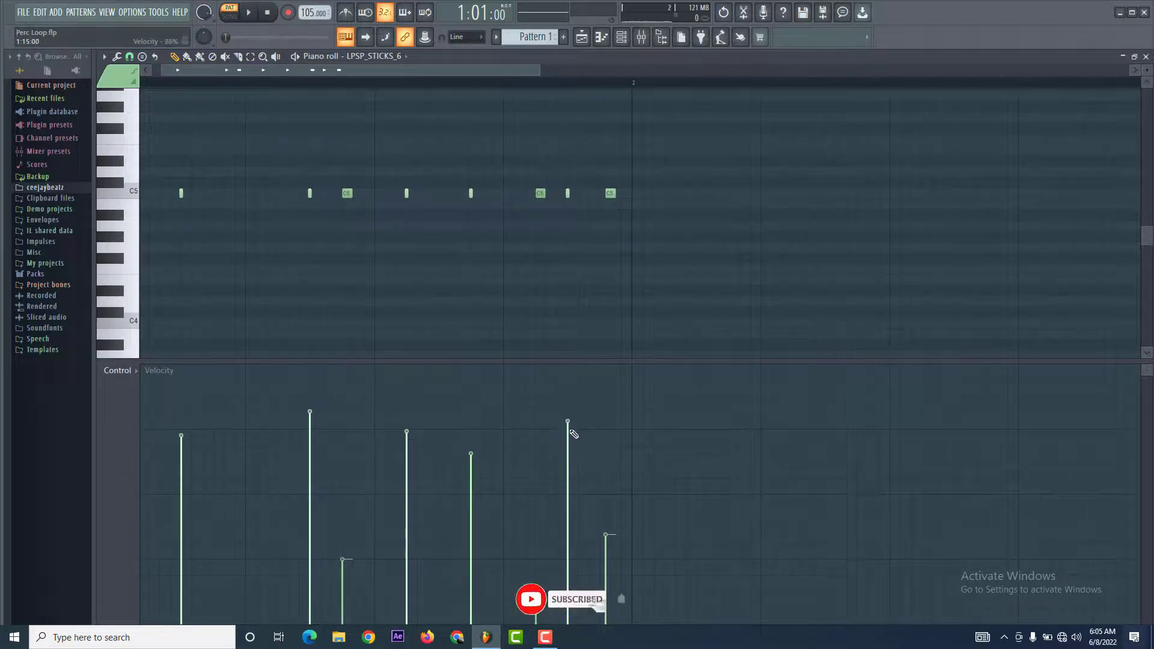
pyautogui.click(574, 464)
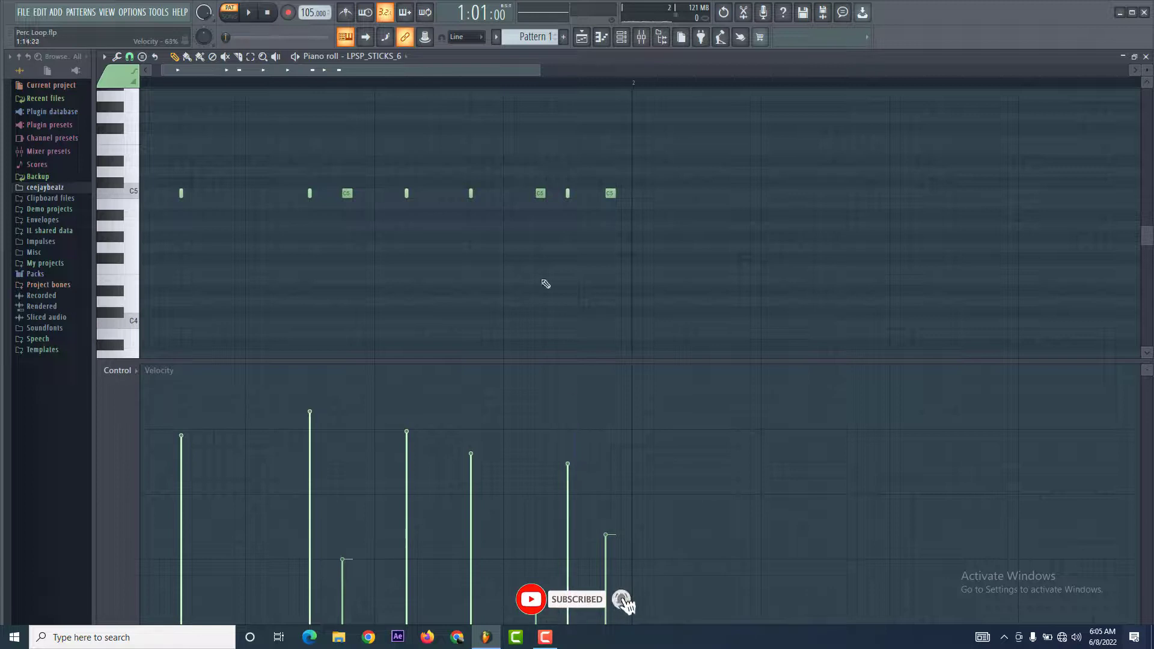
pyautogui.click(250, 17)
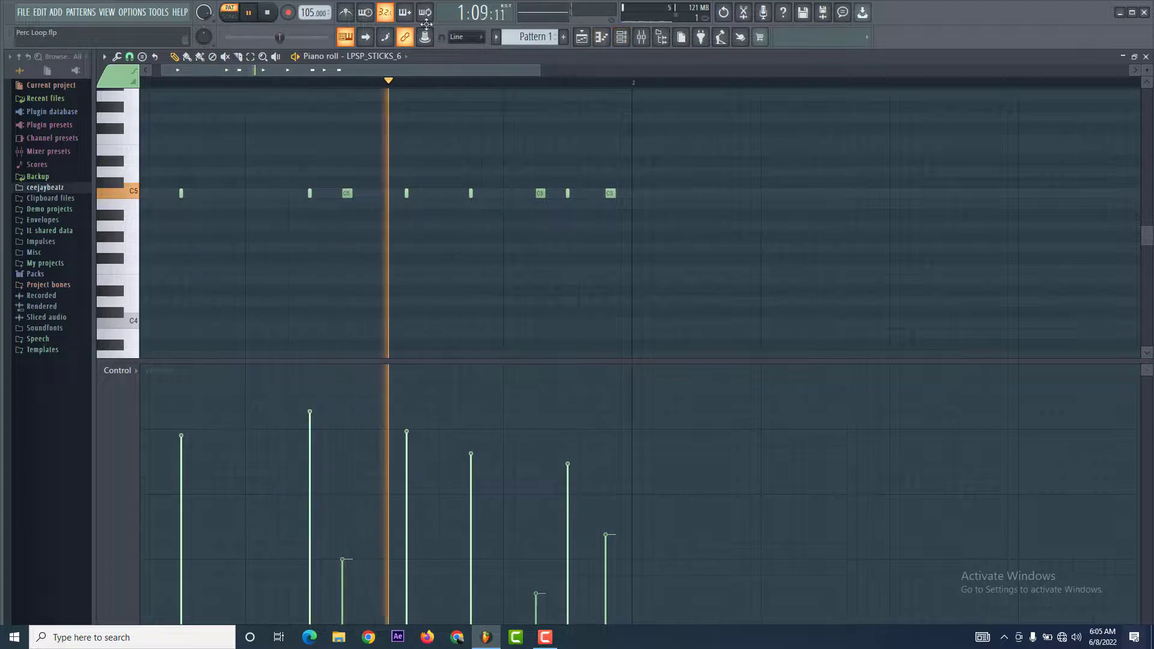
pyautogui.press('space')
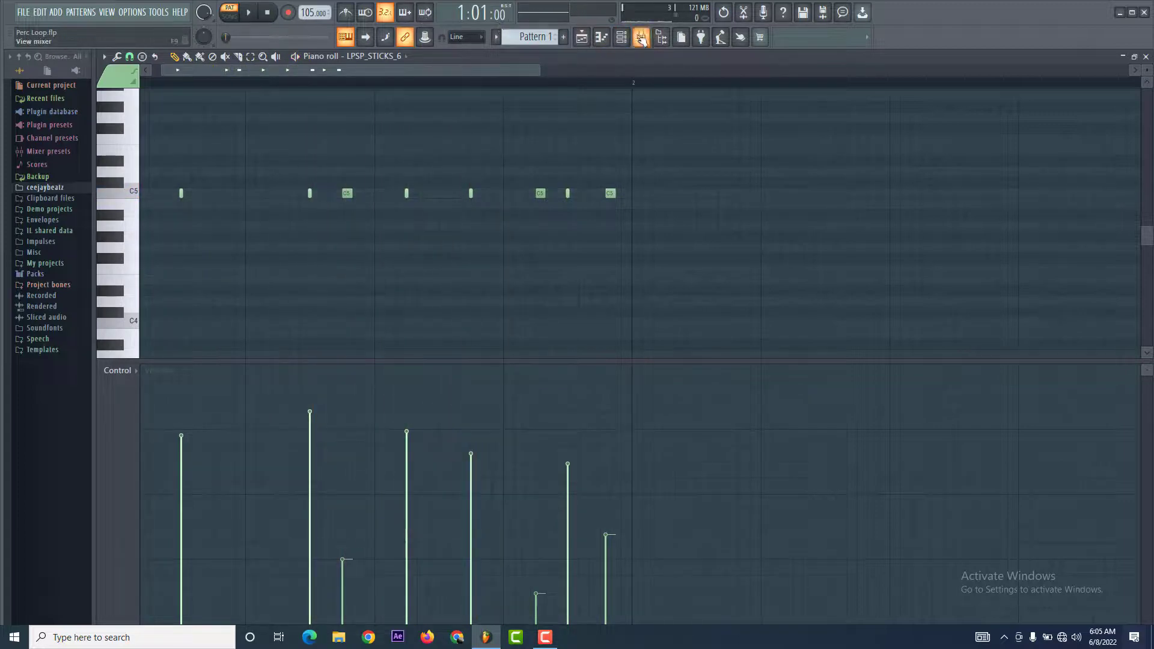
# Set the low-shelf EQ frequency on the LPSP_STICKS_6 mixer track to about 192 Hz
pyautogui.click(622, 37)
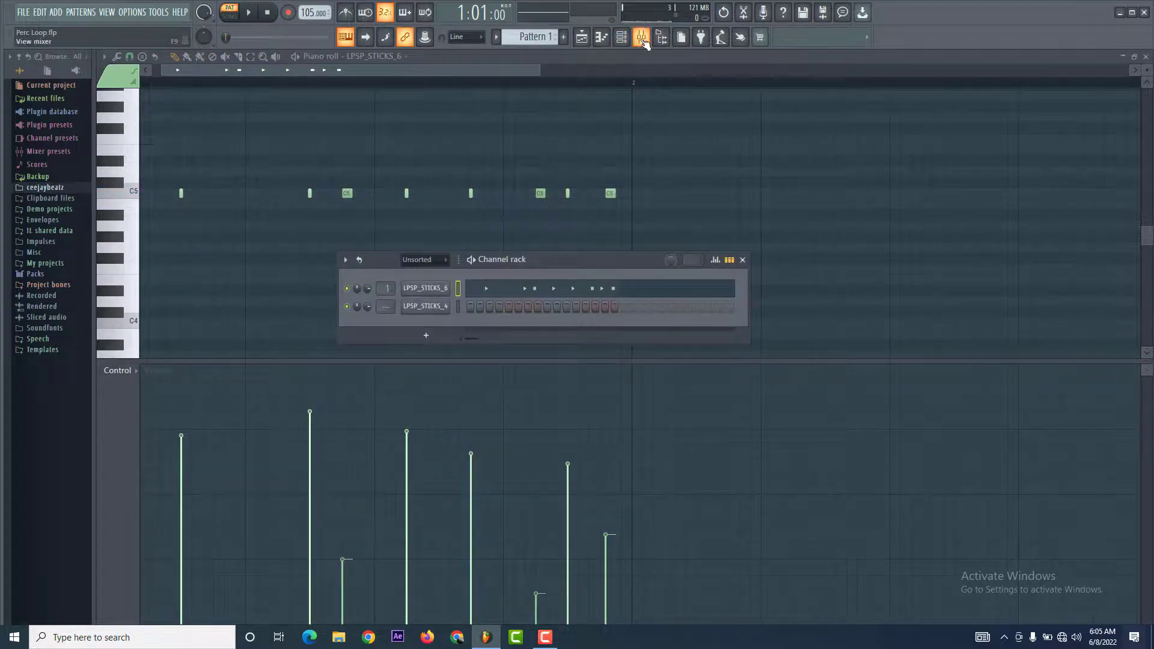
pyautogui.click(641, 38)
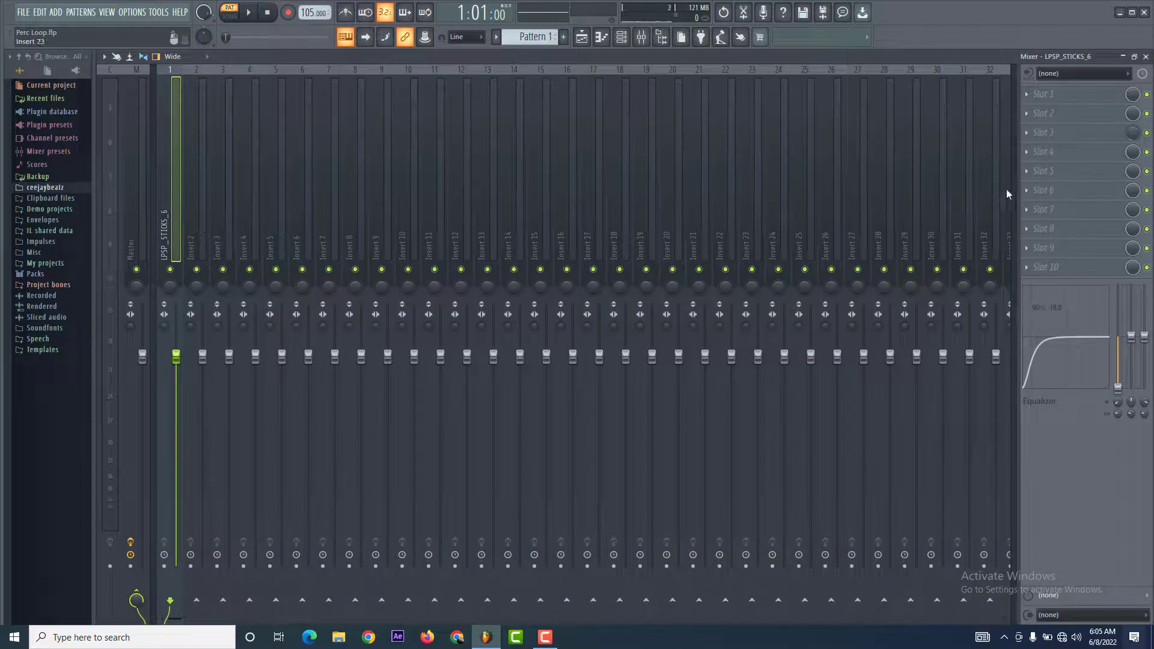
pyautogui.moveTo(1119, 391)
pyautogui.mouseDown()
pyautogui.moveTo(1119, 368)
pyautogui.moveTo(1118, 390)
pyautogui.mouseUp()
pyautogui.scroll(5, 1117, 401)
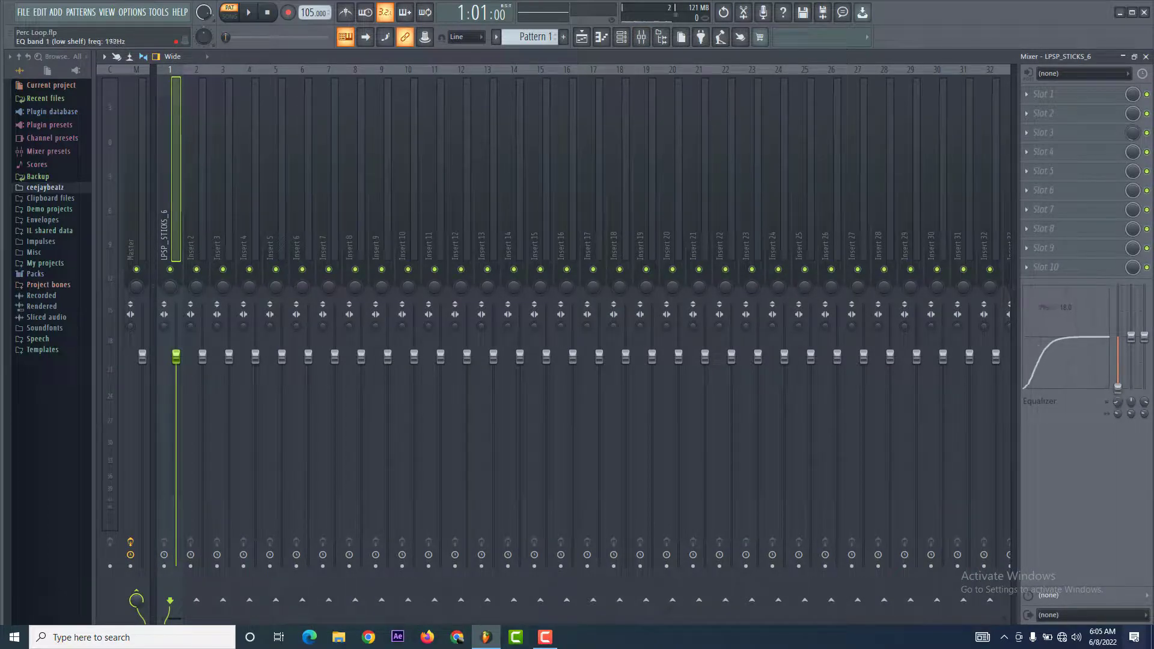
# Load Fruity Delay 3 into slot 1 of LPSP_STICKS_6 using the Ping pong model, adjust its delay time and feedback level, and close it
pyautogui.click(1061, 106)
pyautogui.click(762, 131)
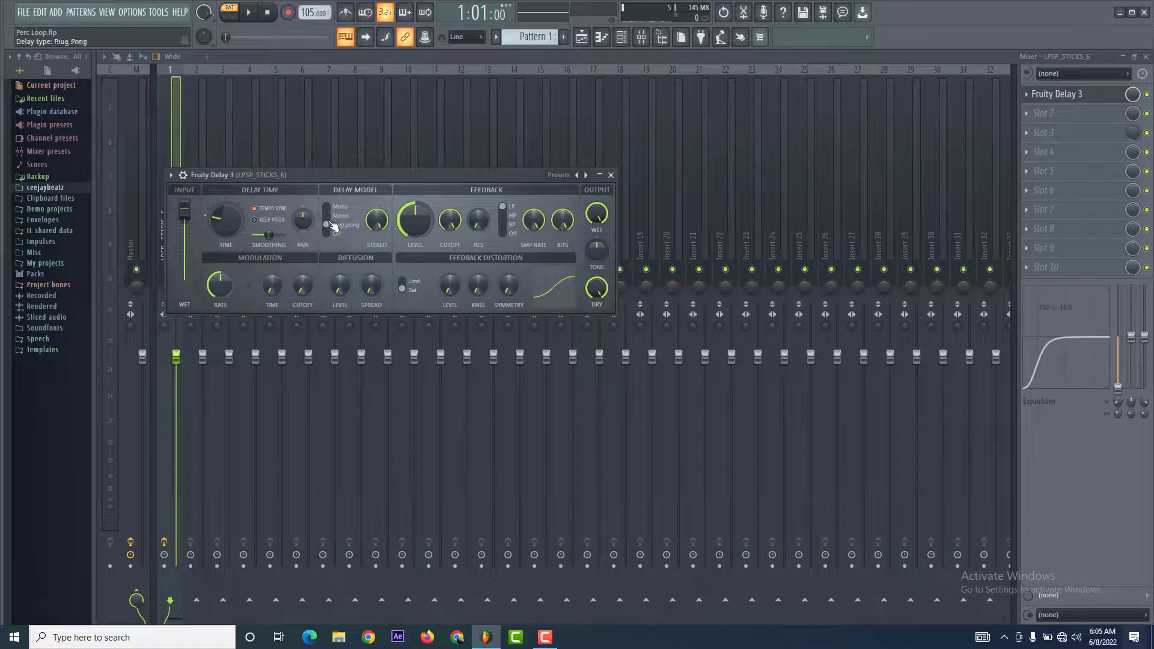
pyautogui.moveTo(224, 228); pyautogui.dragTo(225, 216)
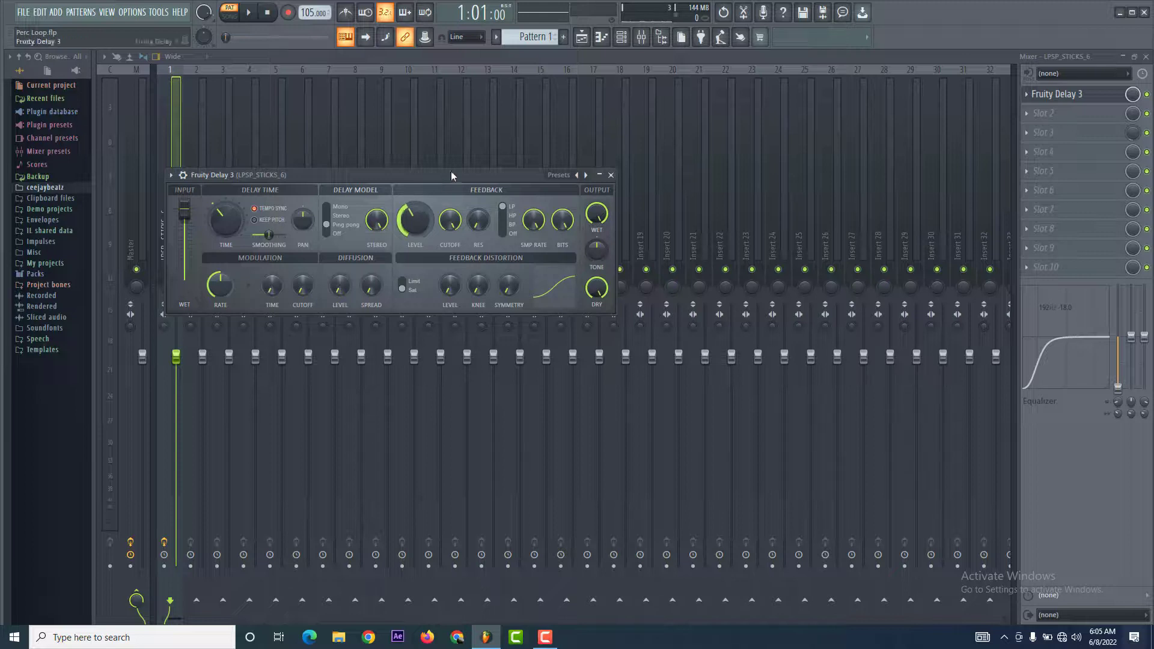
pyautogui.click(610, 175)
pyautogui.click(618, 179)
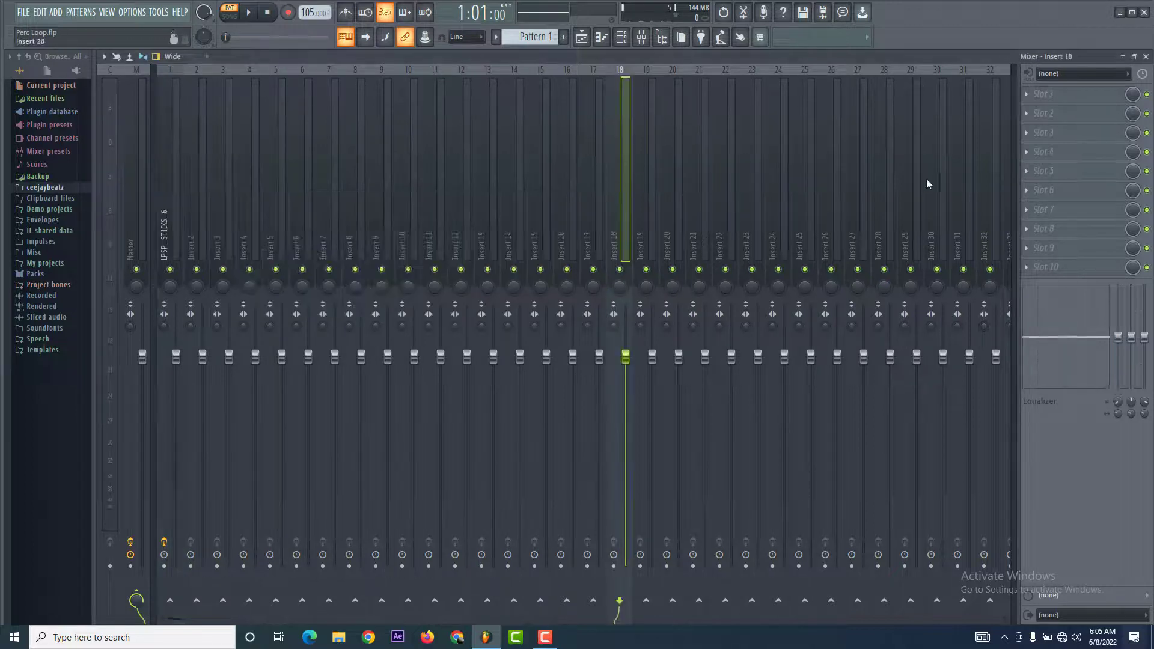
# Select the LPSP_STICKS_6 mixer track, play the pattern through the delay and stop playback
pyautogui.click(164, 166)
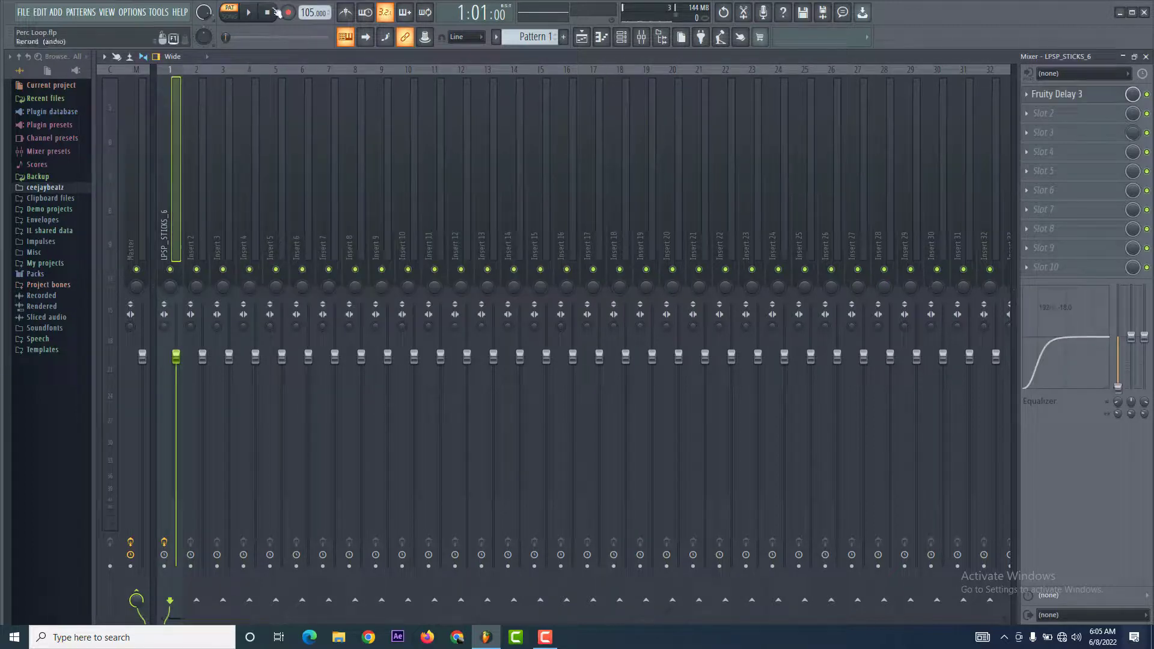
pyautogui.click(248, 12)
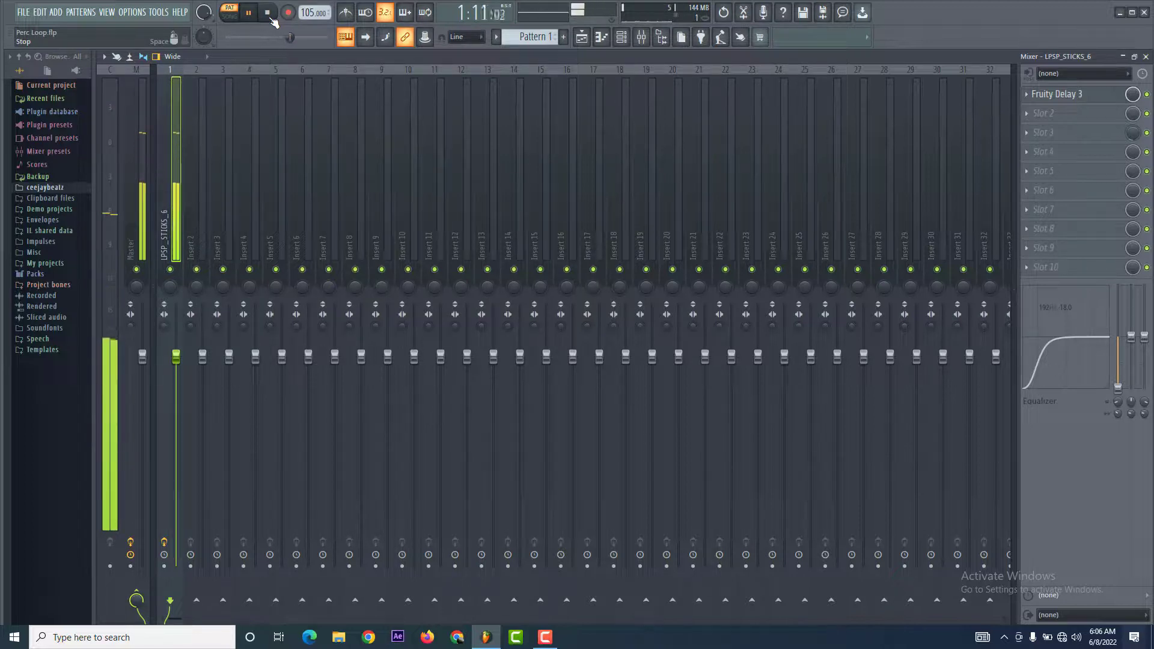
pyautogui.click(271, 20)
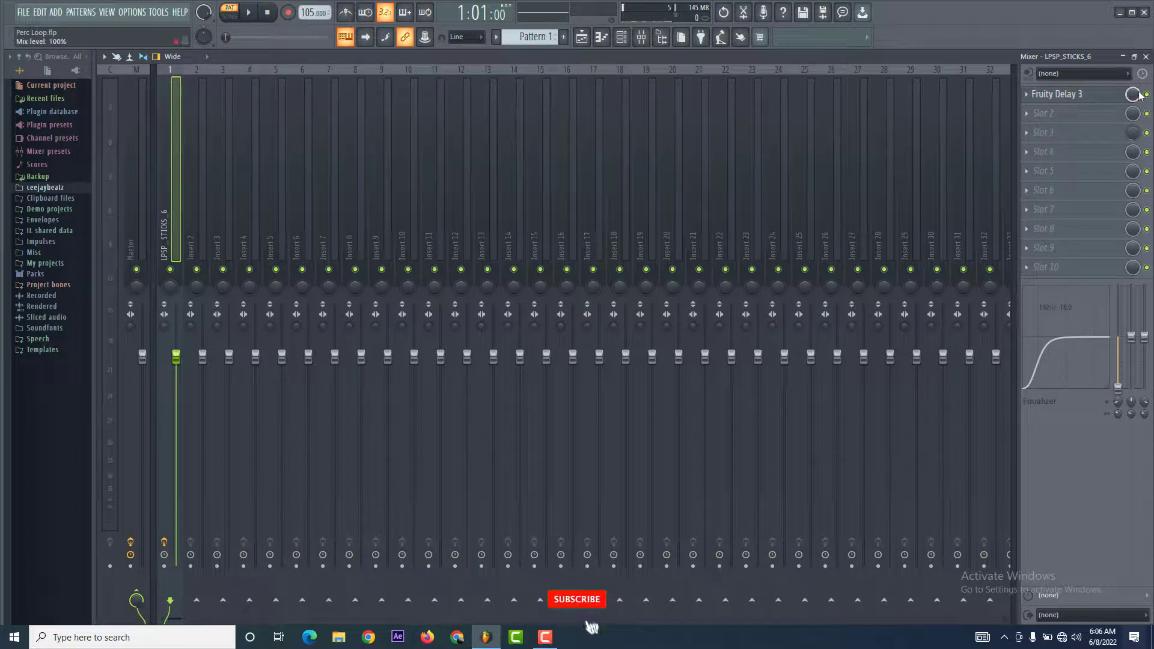
# Lower the Fruity Delay 3 mix level on the LPSP_STICKS_6 track and audition the pattern
pyautogui.moveTo(1134, 101); pyautogui.dragTo(1134, 111)
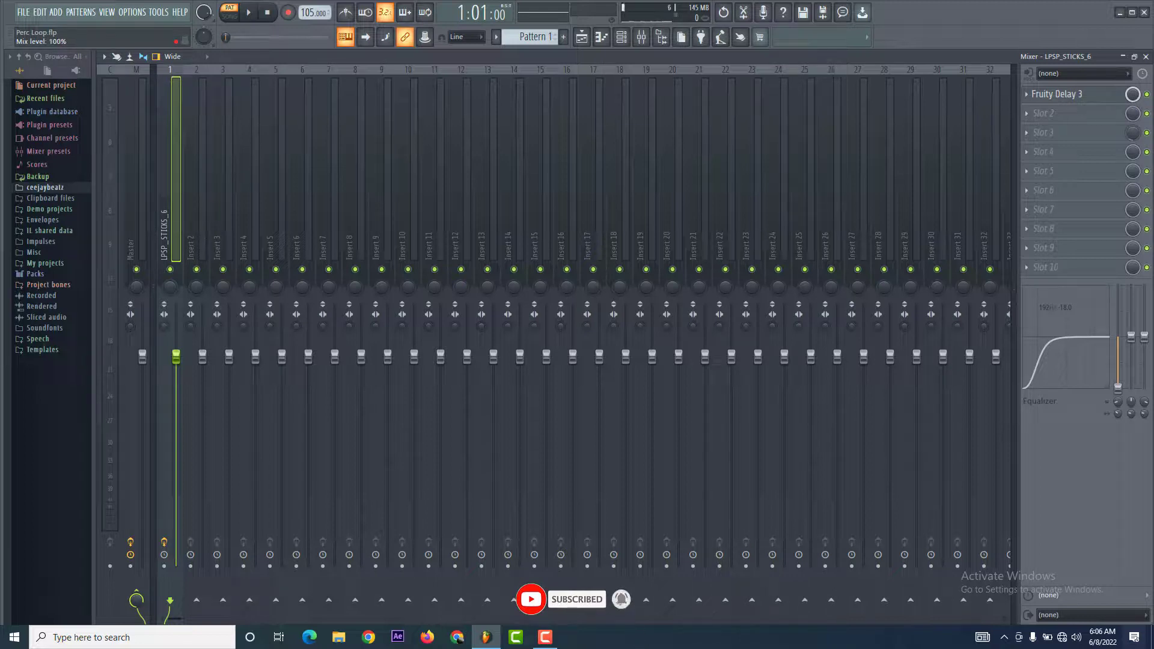
pyautogui.moveTo(1132, 94); pyautogui.dragTo(1132, 138)
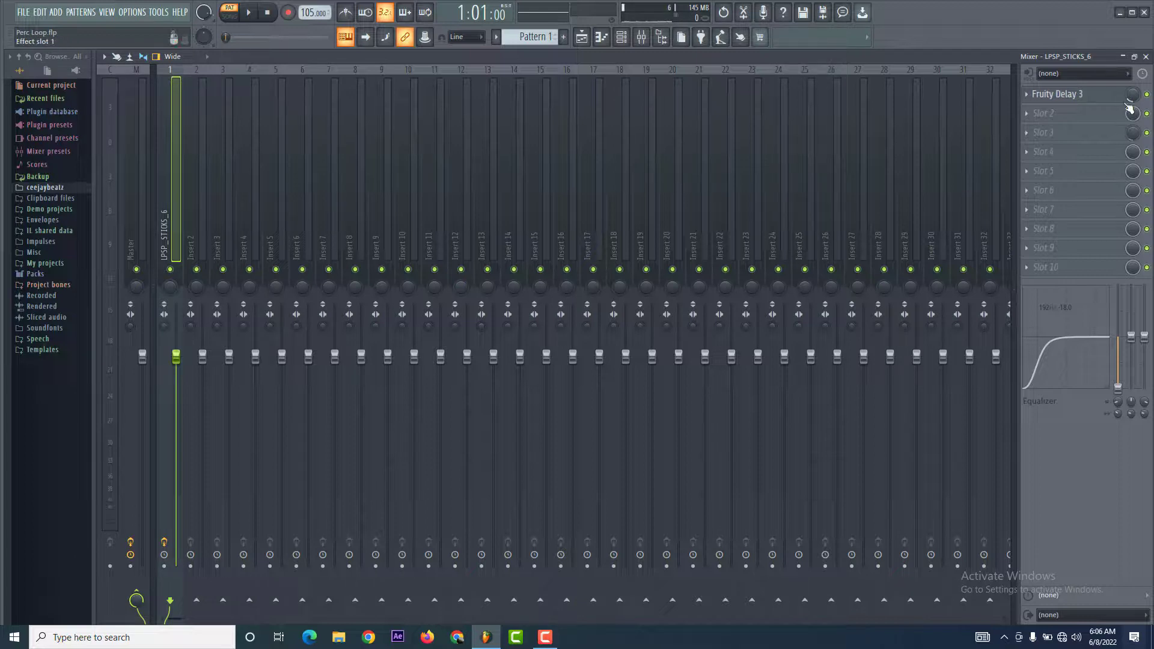
pyautogui.moveTo(1127, 104); pyautogui.dragTo(1134, 98)
pyautogui.click(248, 13)
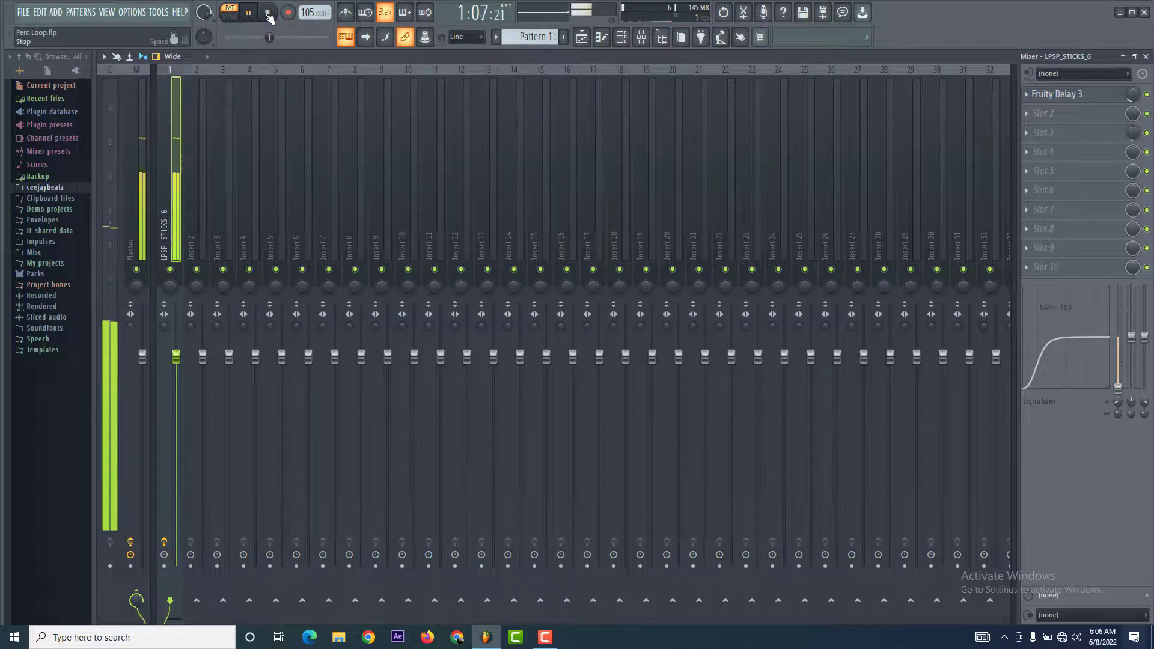
pyautogui.click(268, 13)
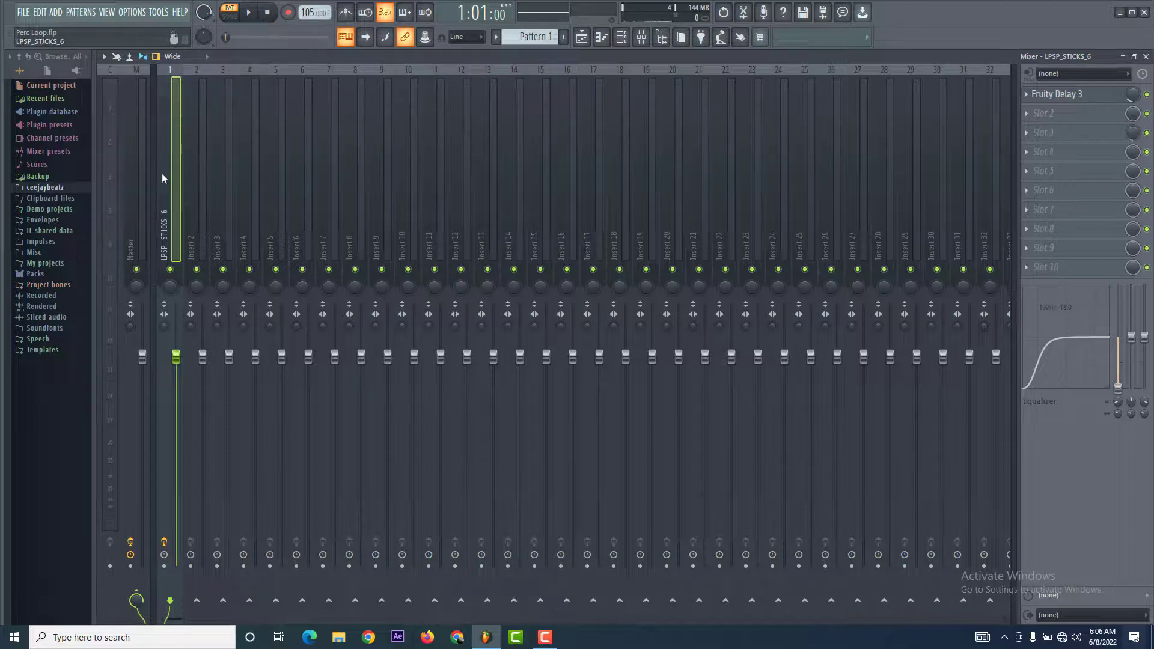
# Select and preview LPSP_STICKS_4 in the channel rack, program its hits on steps 3 and 10, and start pattern playback
pyautogui.click(581, 37)
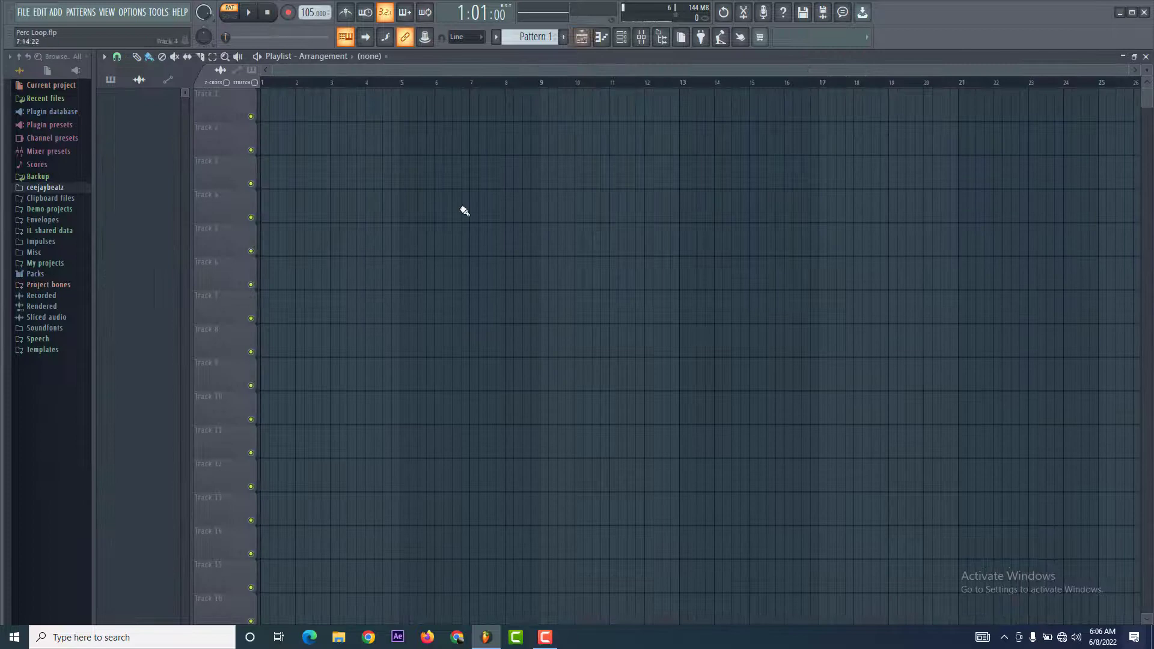
pyautogui.click(622, 37)
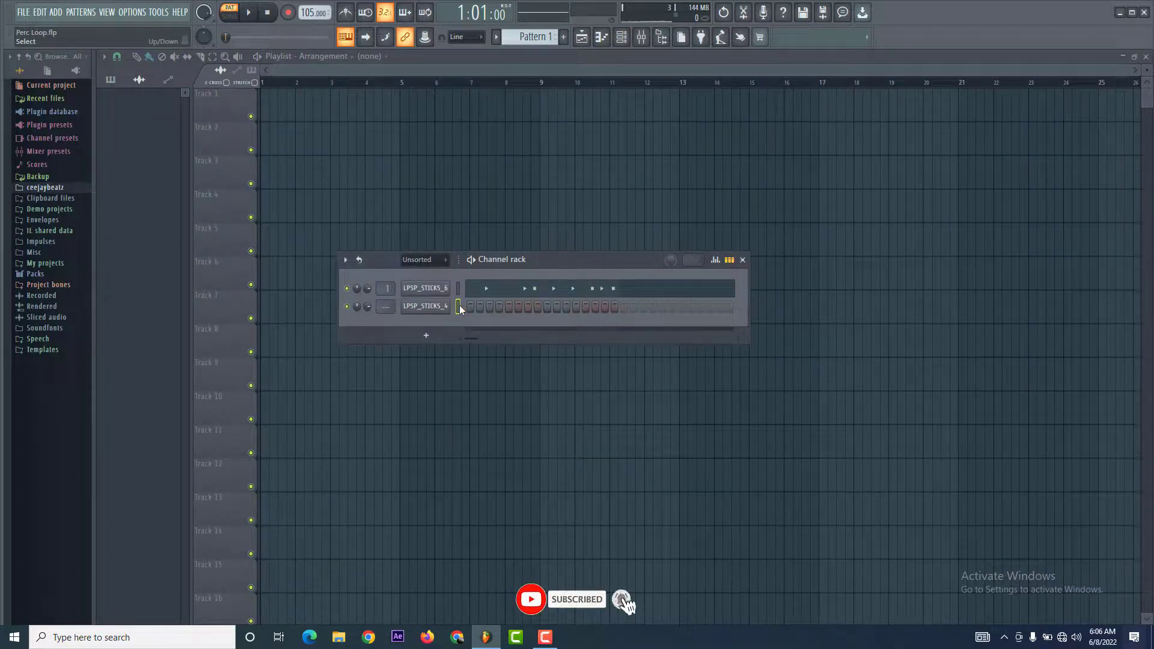
pyautogui.press('z')
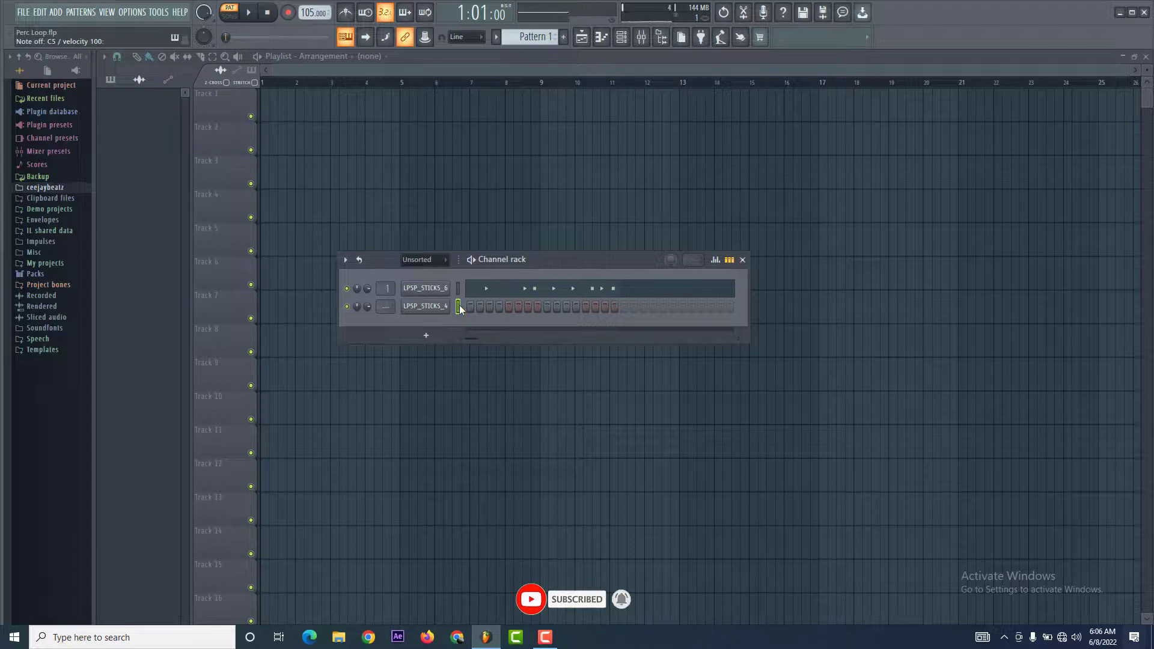
pyautogui.click(489, 307)
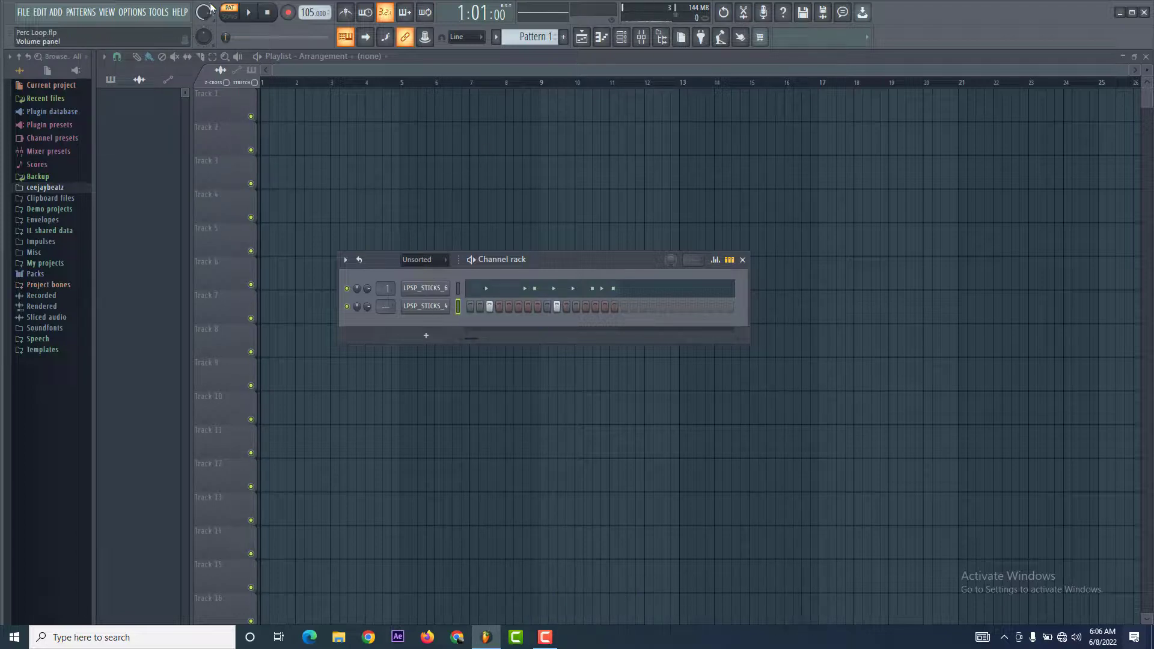
pyautogui.click(248, 12)
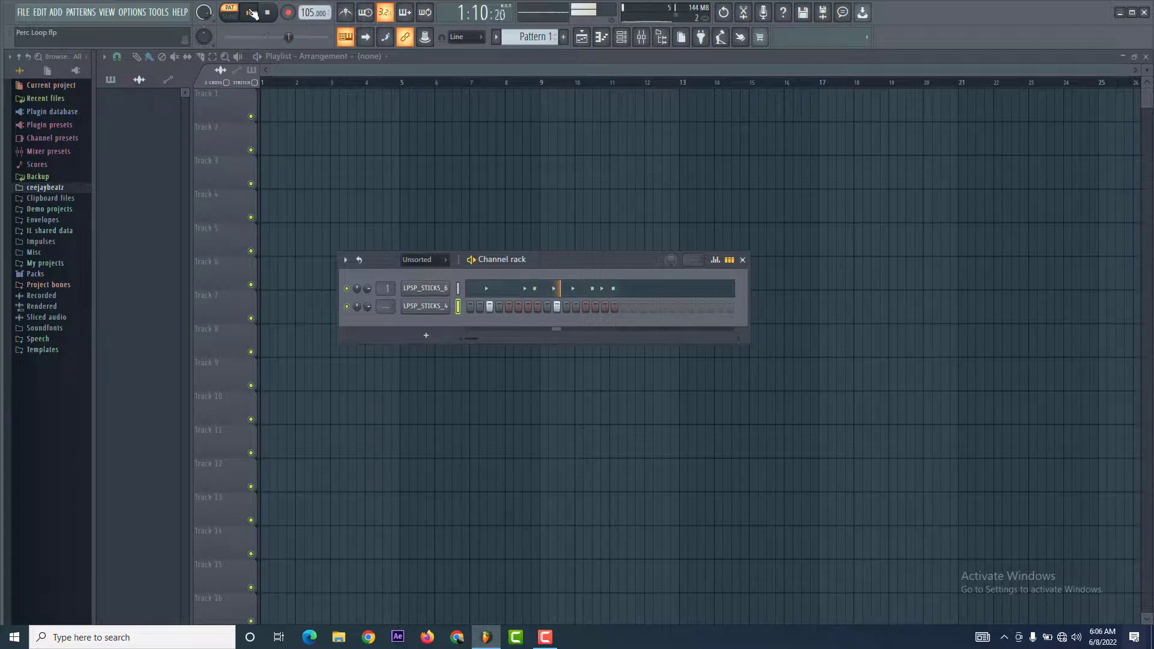
# Open the LPSP_STICKS_4 channel's notes in the piano roll
pyautogui.rightClick(445, 306)
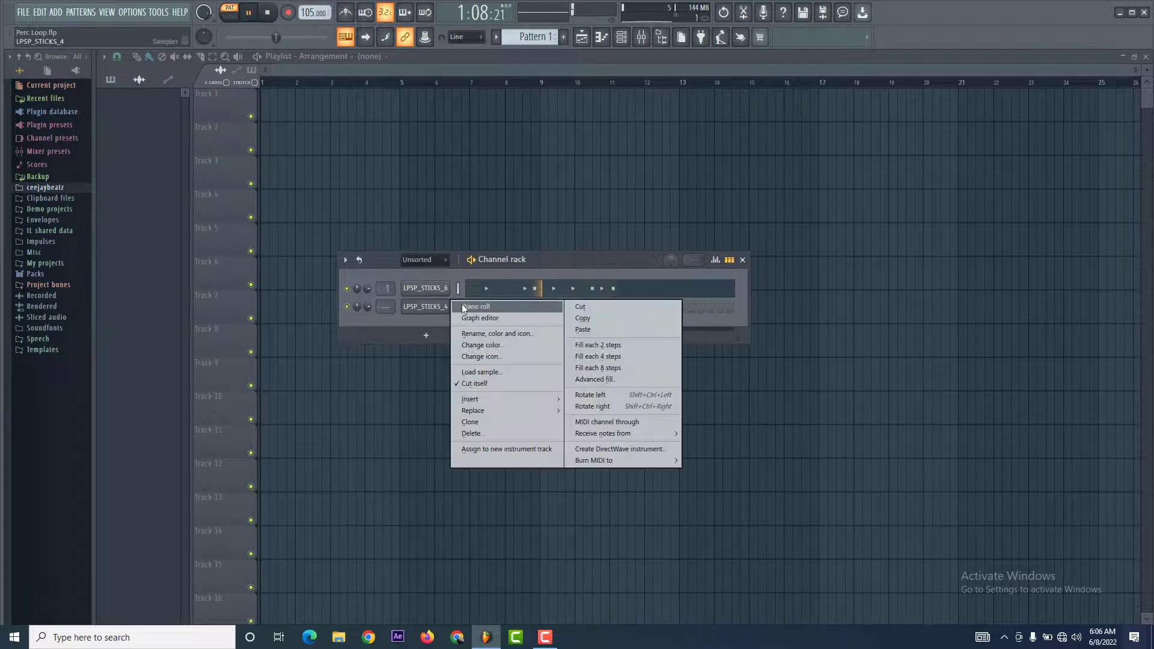
pyautogui.click(464, 307)
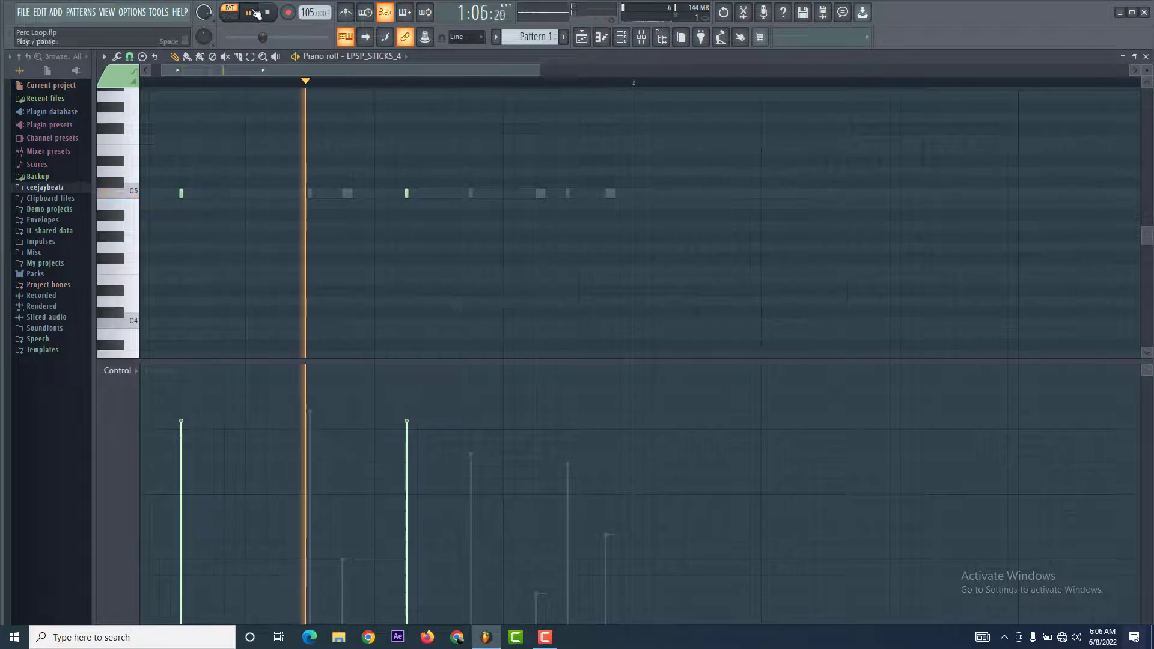
# Stop playback and lower the velocities of the two LPSP_STICKS_4 notes on steps 3 and 10
pyautogui.press('space')
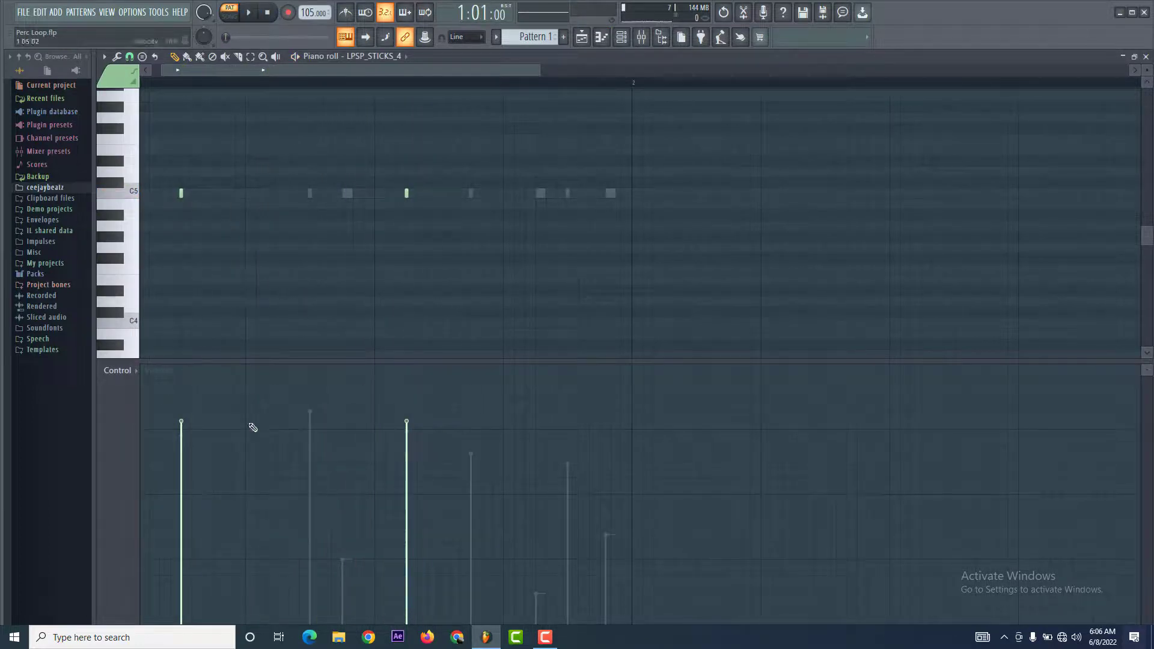
pyautogui.click(185, 546)
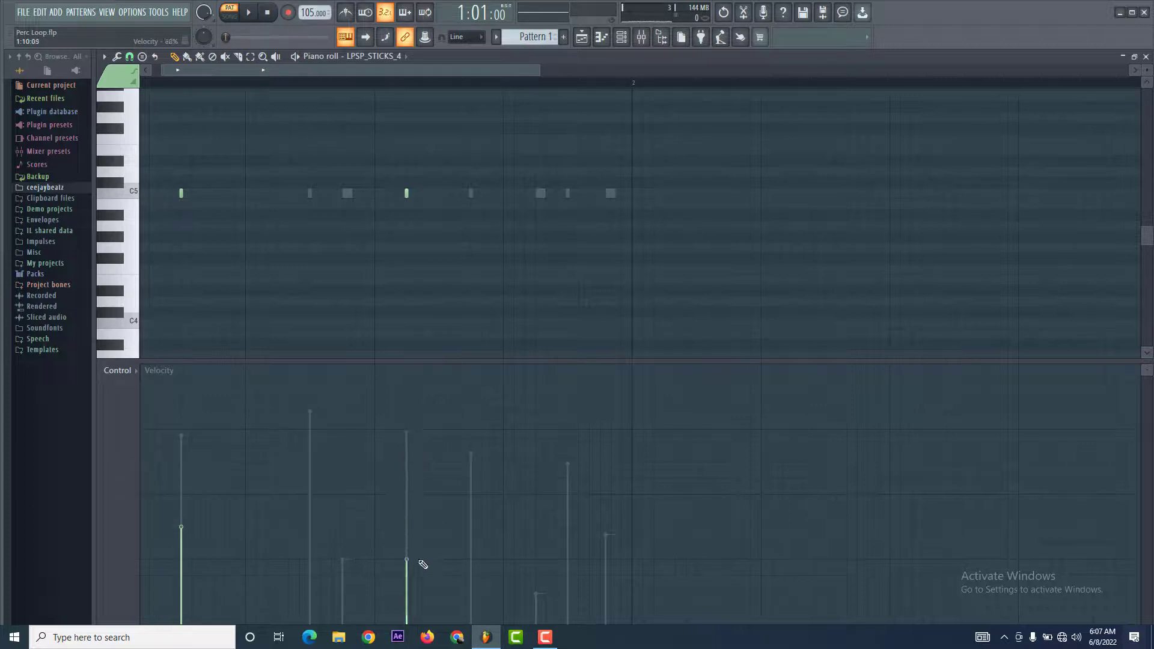
pyautogui.click(407, 446)
# Add C5 ghost notes to LPSP_STICKS_4 on steps 1 and 13, reduce their velocities and audition the pattern
pyautogui.click(509, 193)
pyautogui.hscroll(-1, 202, 233)
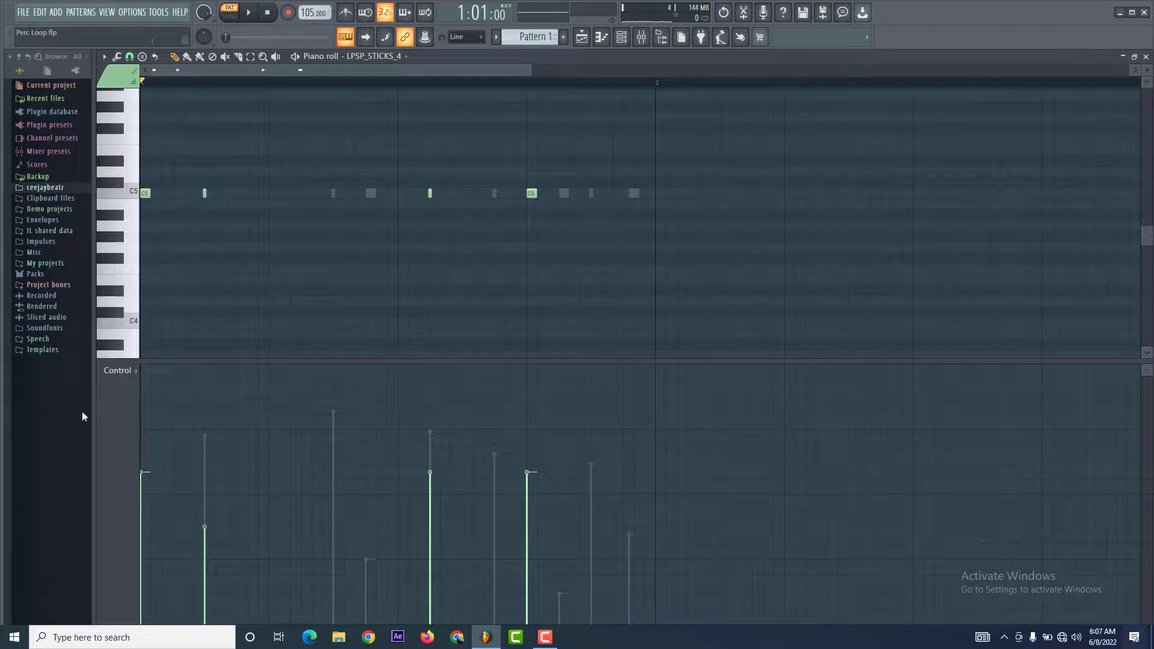
pyautogui.click(527, 561)
pyautogui.press('space')
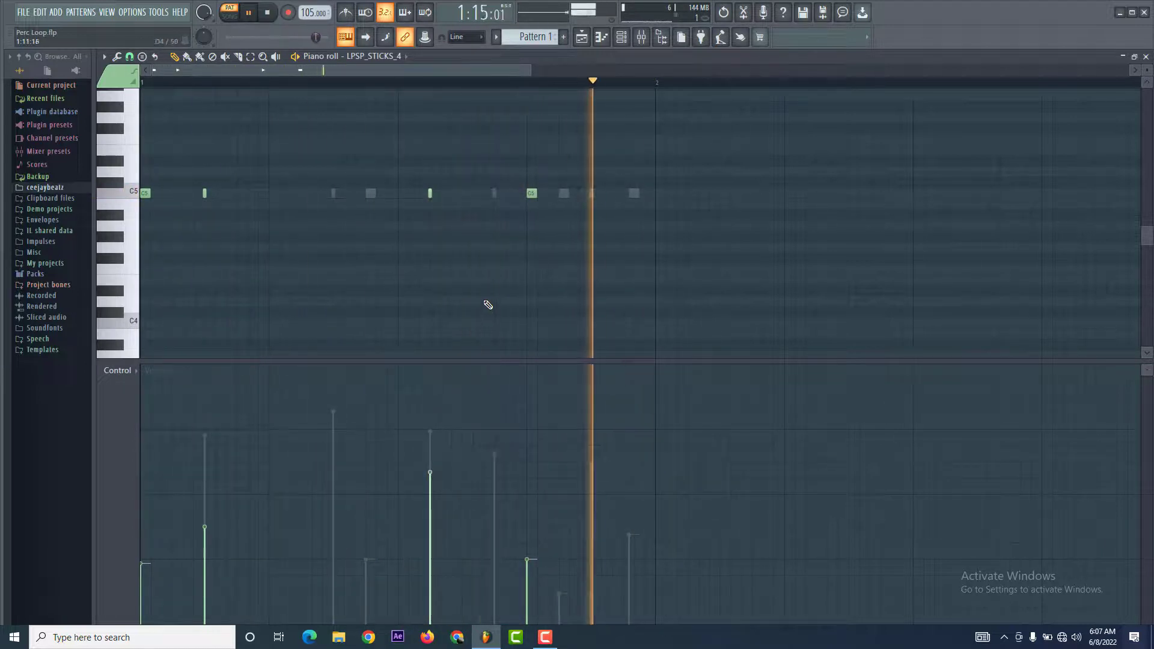
# Place Pattern 1 at the start of Track 1 in the playlist, duplicate it into bar 2 and stop playback
pyautogui.click(621, 37)
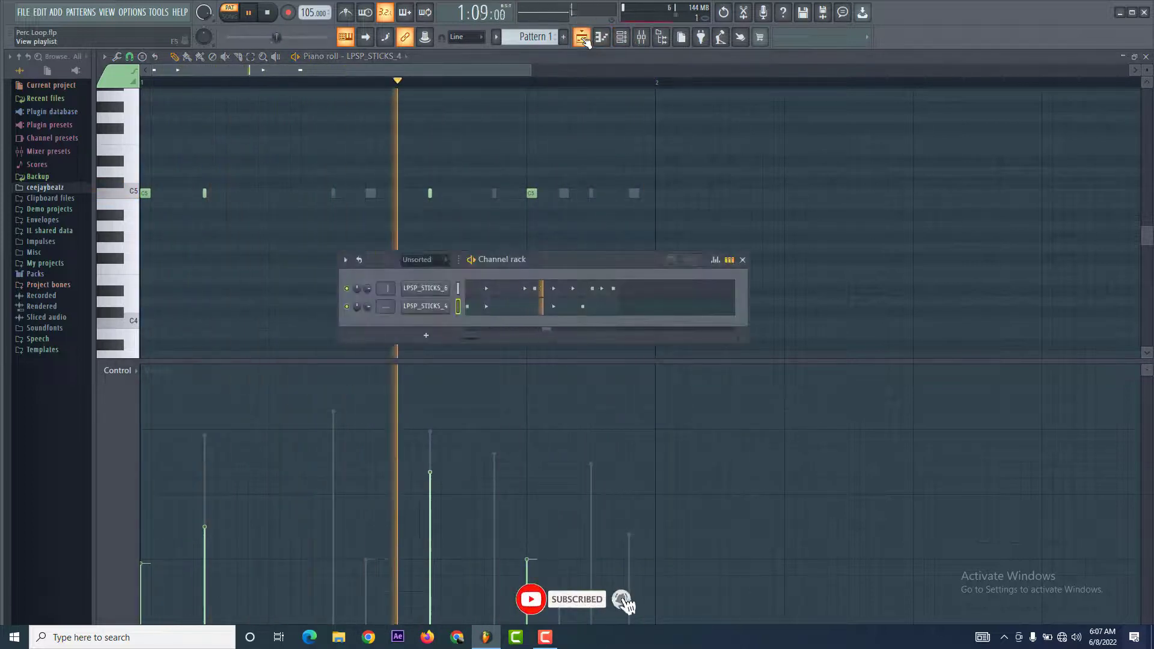
pyautogui.click(583, 37)
pyautogui.moveTo(303, 161); pyautogui.dragTo(273, 95)
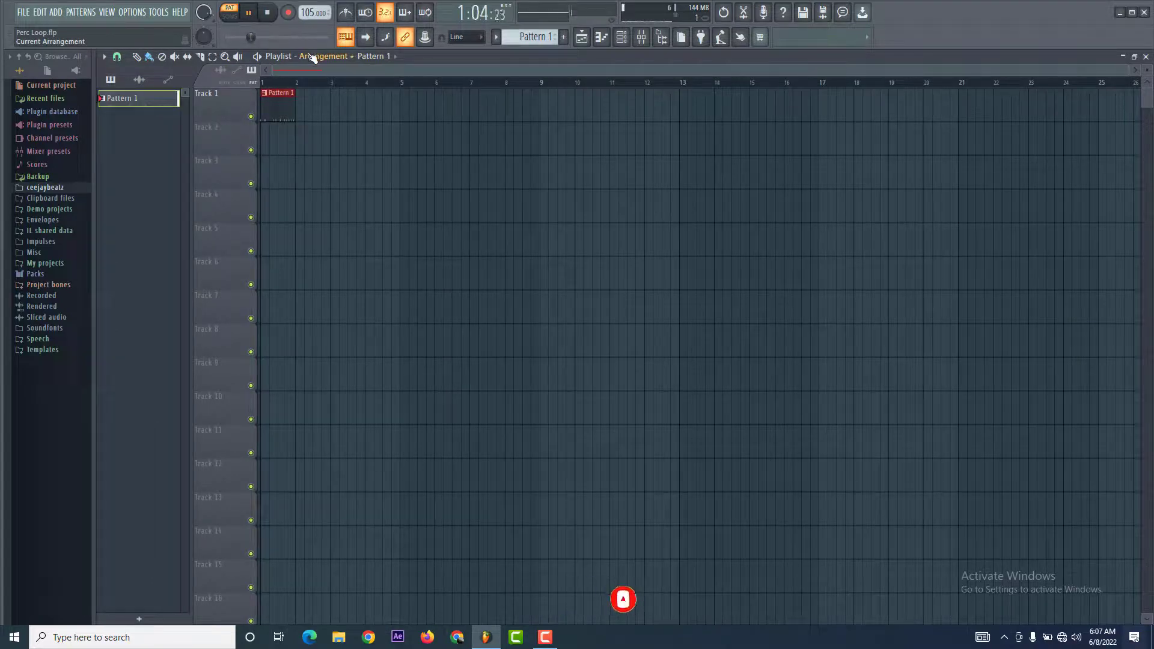
pyautogui.hotkey('ctrl', 'b')
pyautogui.press('space')
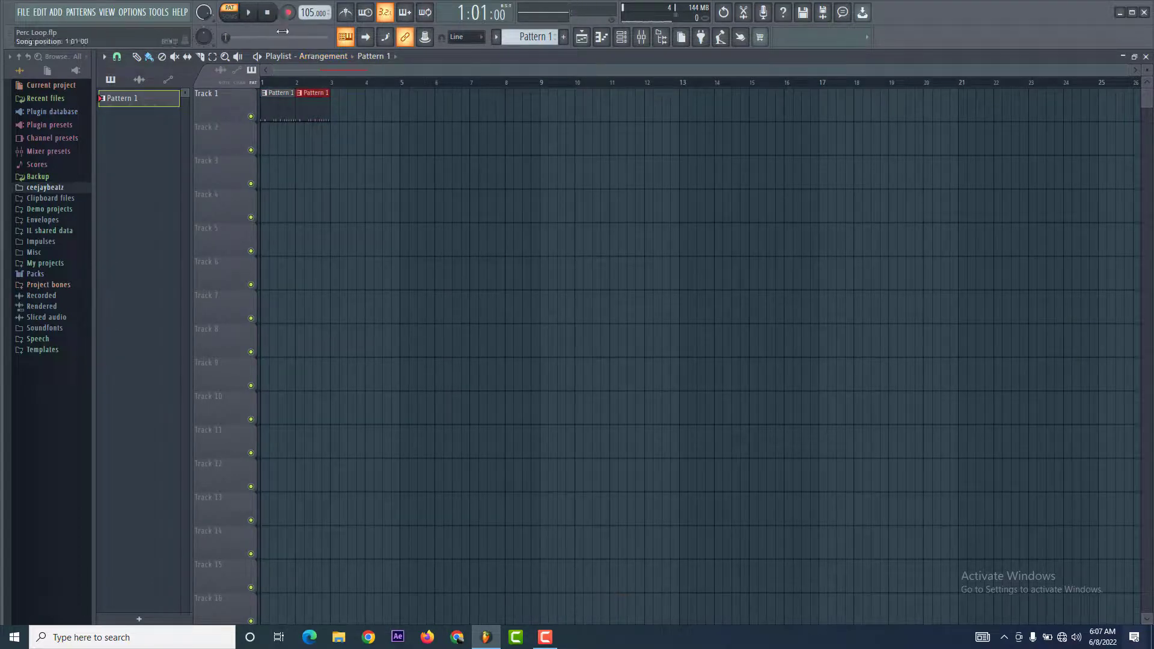
# Add the TBM Blaqbonez Type 100bpm loop from the TBM rimshot loop folder to Track 2, starting at bar 1
pyautogui.click(27, 187)
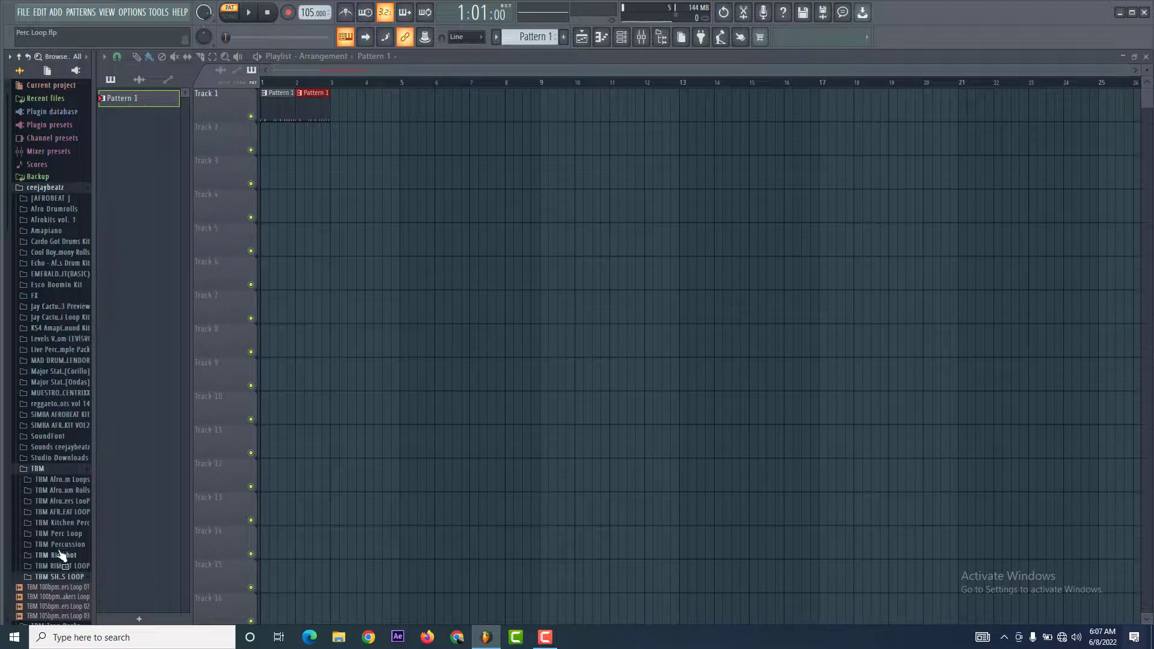
pyautogui.click(55, 576)
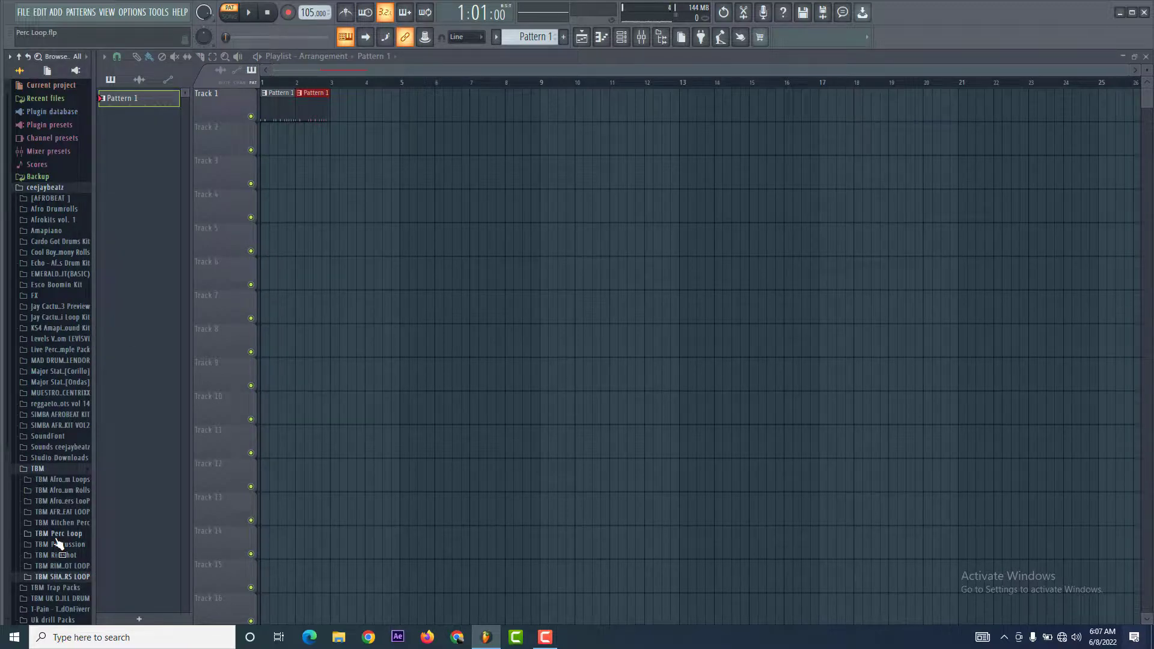
pyautogui.click(57, 565)
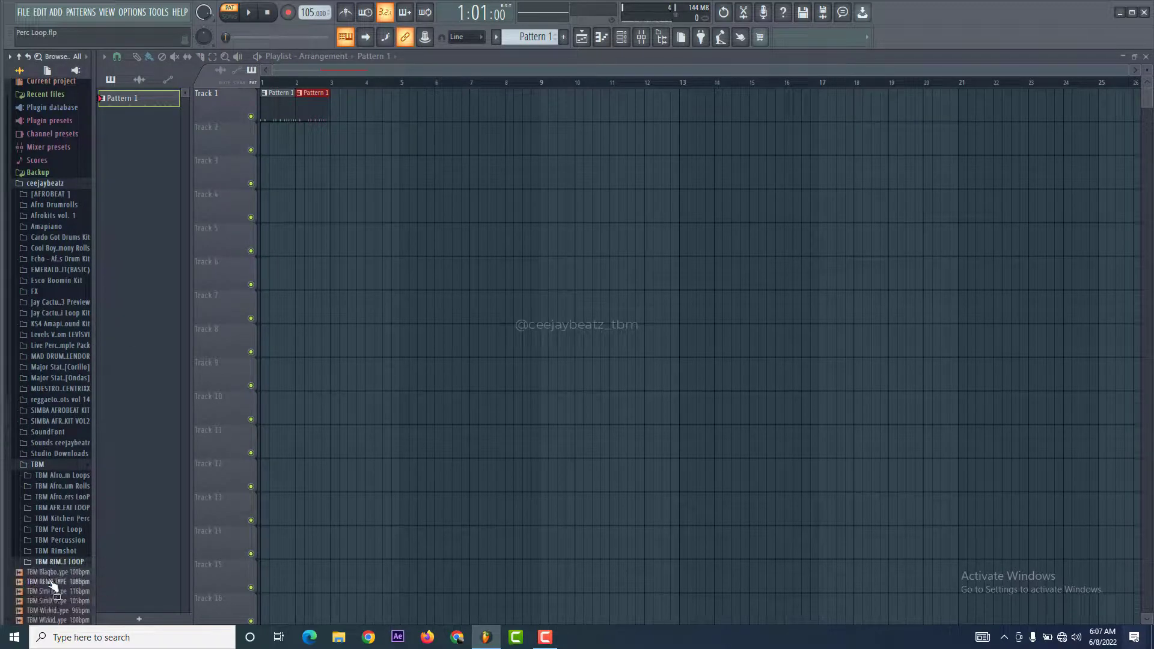
pyautogui.moveTo(53, 572); pyautogui.dragTo(119, 136)
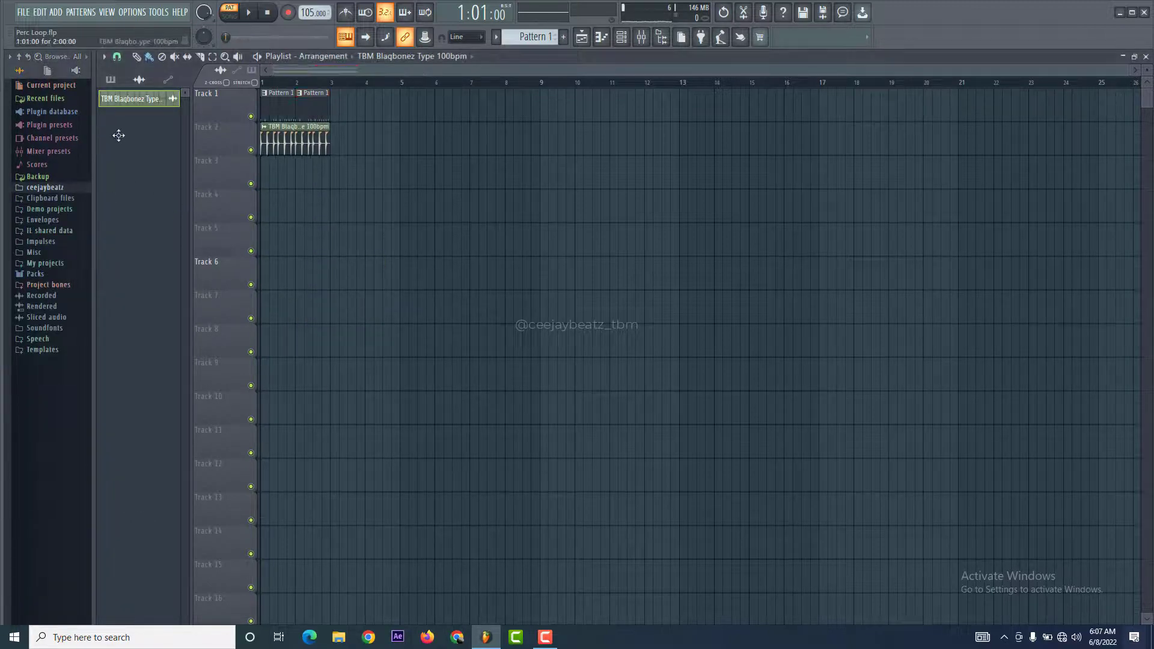
# Solo Track 2, switch playback to song mode and audition the rimshot loop alone
pyautogui.keyDown('ctrl'); pyautogui.click(250, 151); pyautogui.keyUp('ctrl')
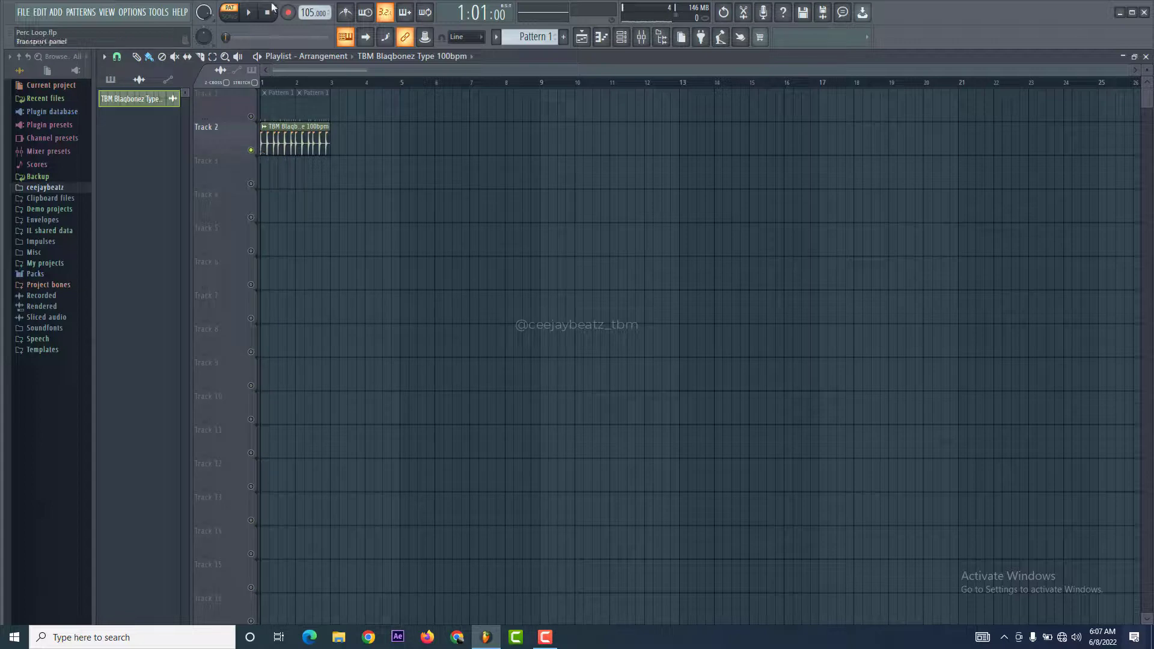
pyautogui.click(229, 15)
pyautogui.click(248, 12)
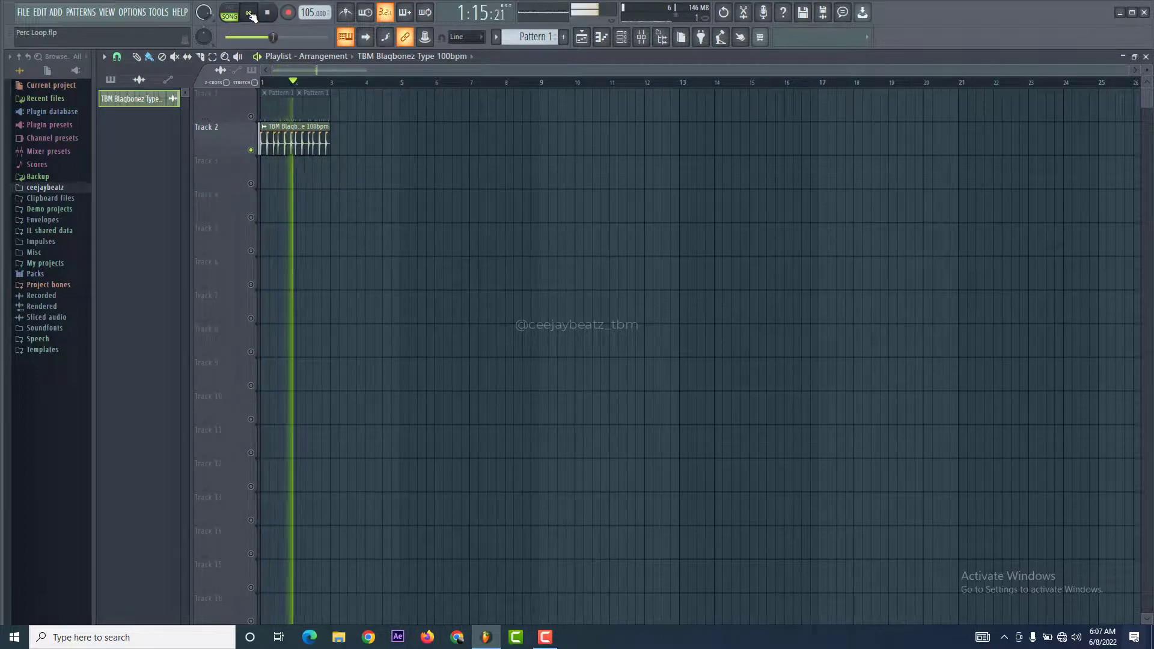
pyautogui.click(268, 14)
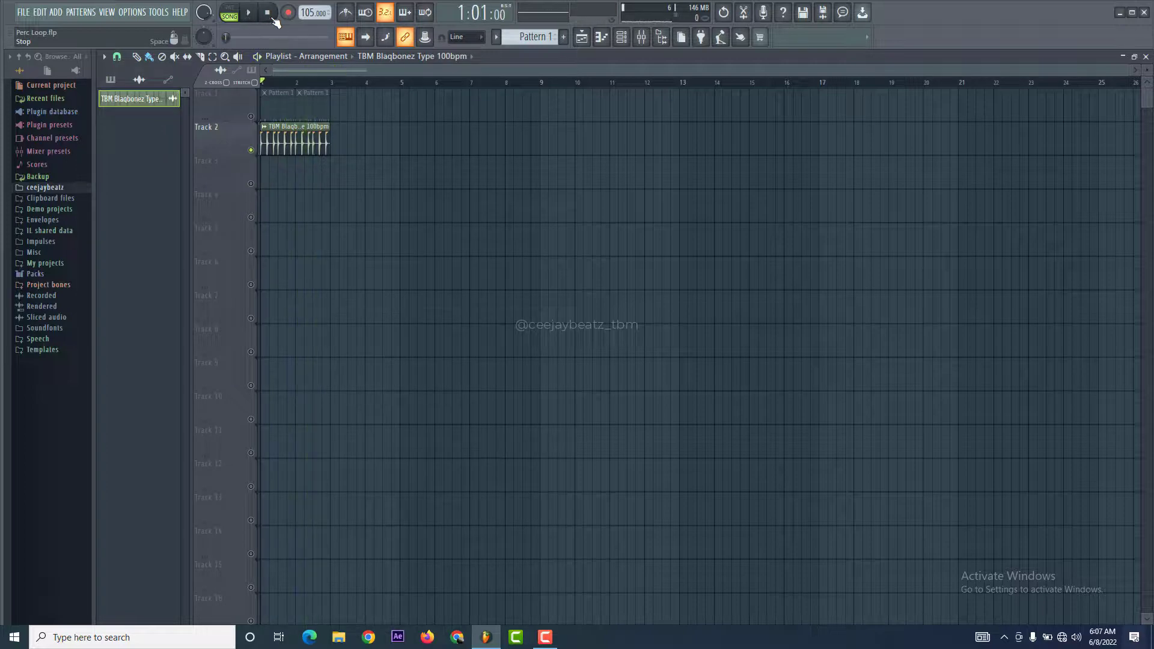
# Unmute Track 1 and audition the percussion pattern together with the rimshot loop
pyautogui.click(250, 116)
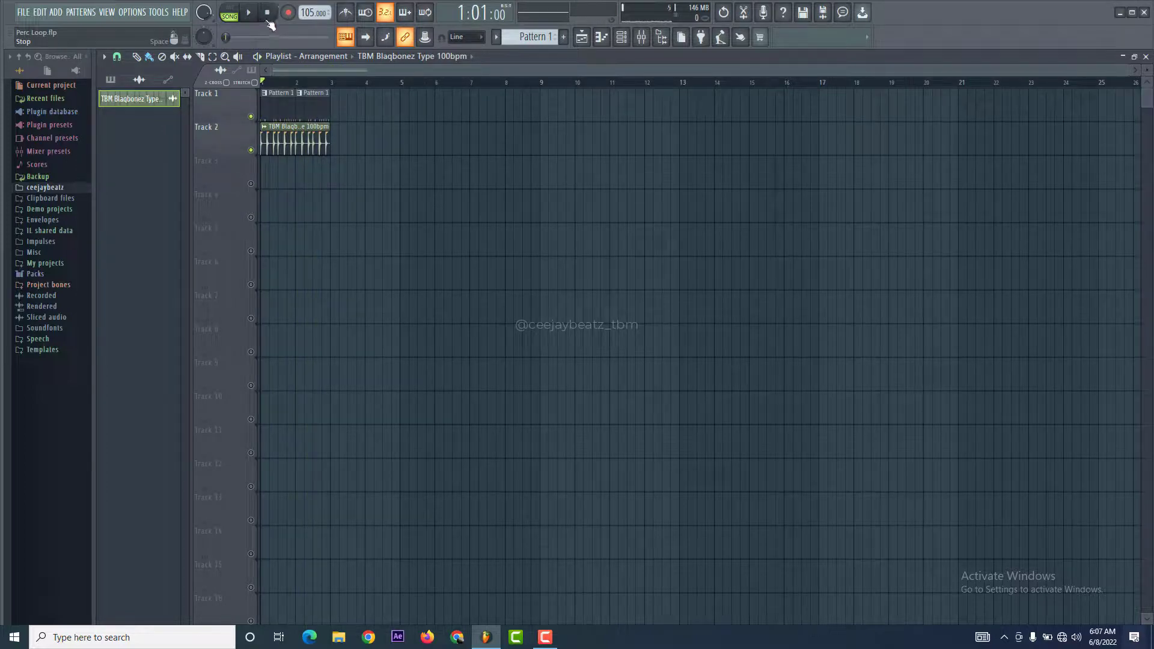
pyautogui.press('space')
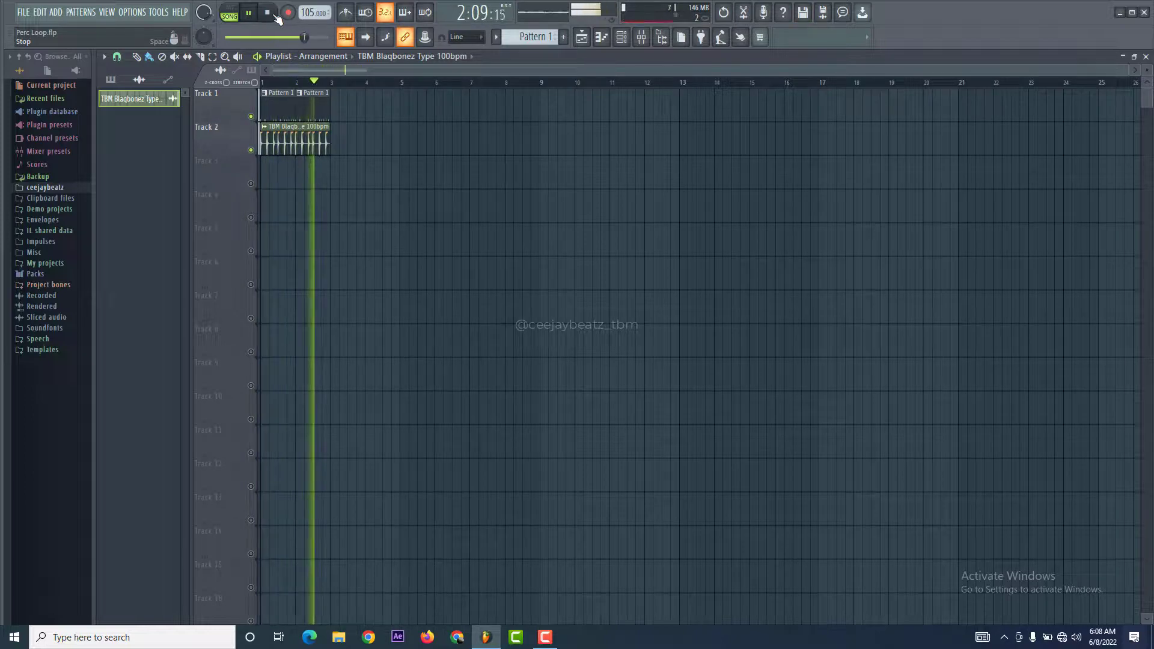
pyautogui.click(271, 14)
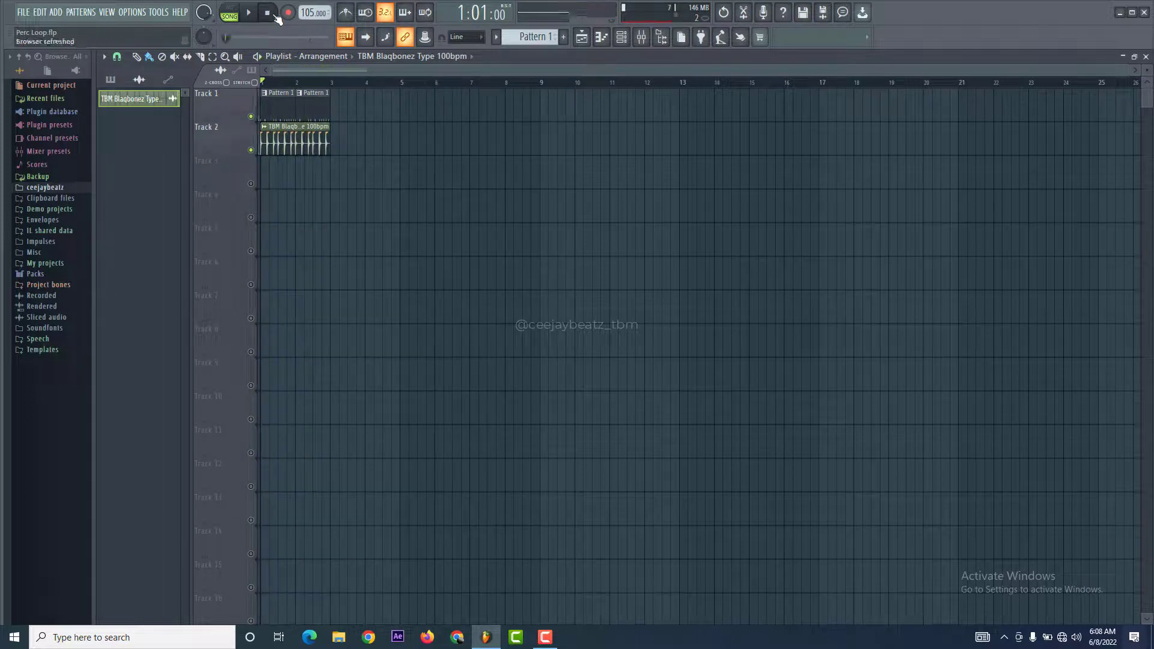
# Add the TBM 100bpm Shakers Loop from the TBM shakers loop folder to Track 3, starting at bar 1
pyautogui.click(46, 187)
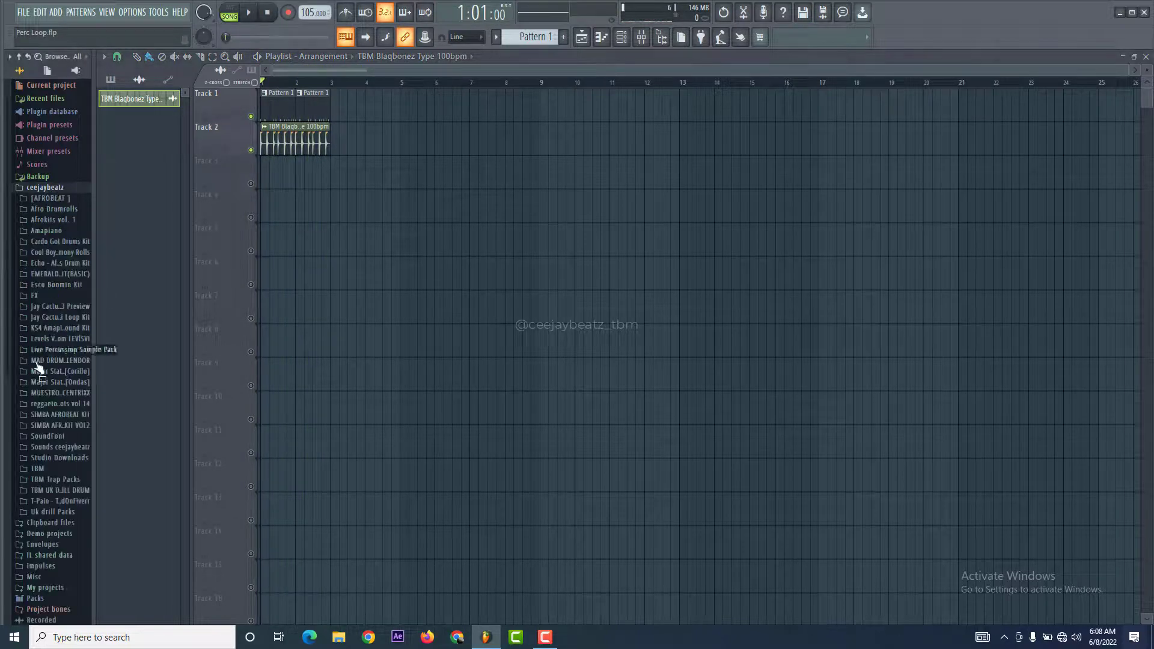
pyautogui.click(40, 468)
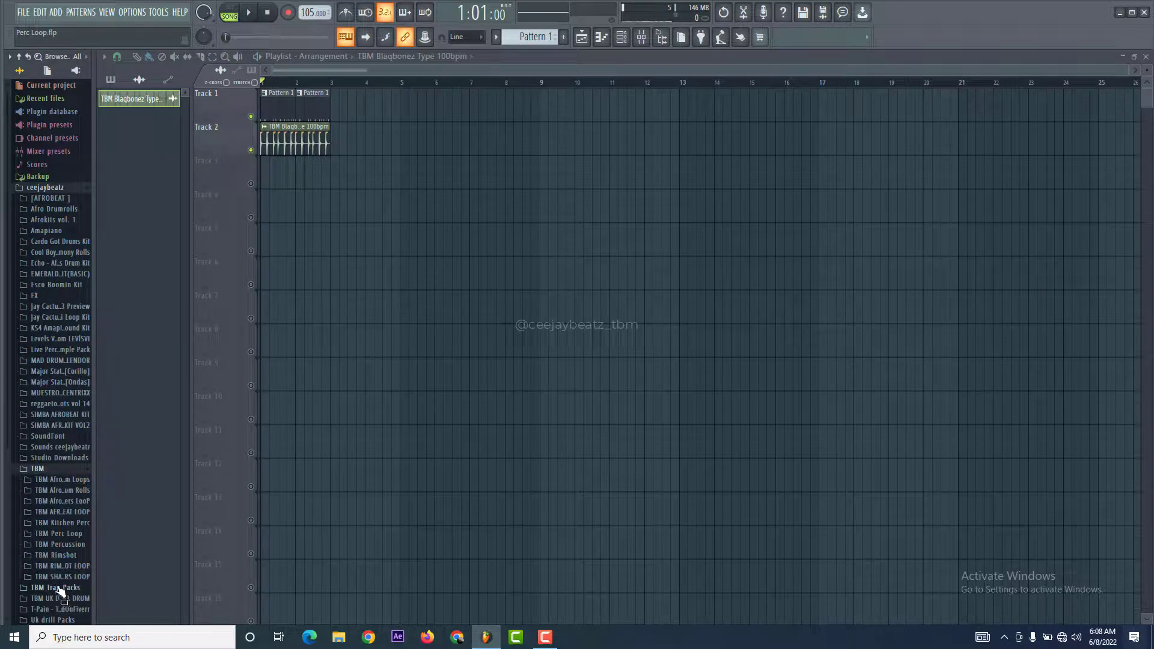
pyautogui.click(59, 576)
pyautogui.moveTo(60, 596); pyautogui.dragTo(260, 186)
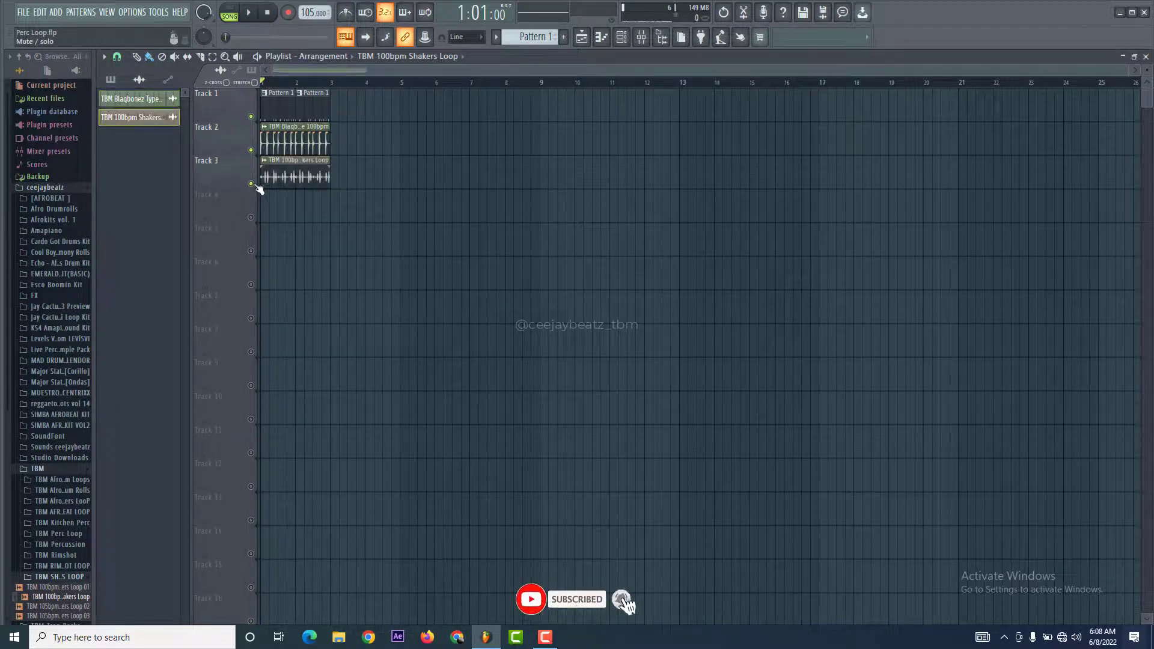
# Audition all three playlist tracks together, stop playback and solo Track 1
pyautogui.click(251, 13)
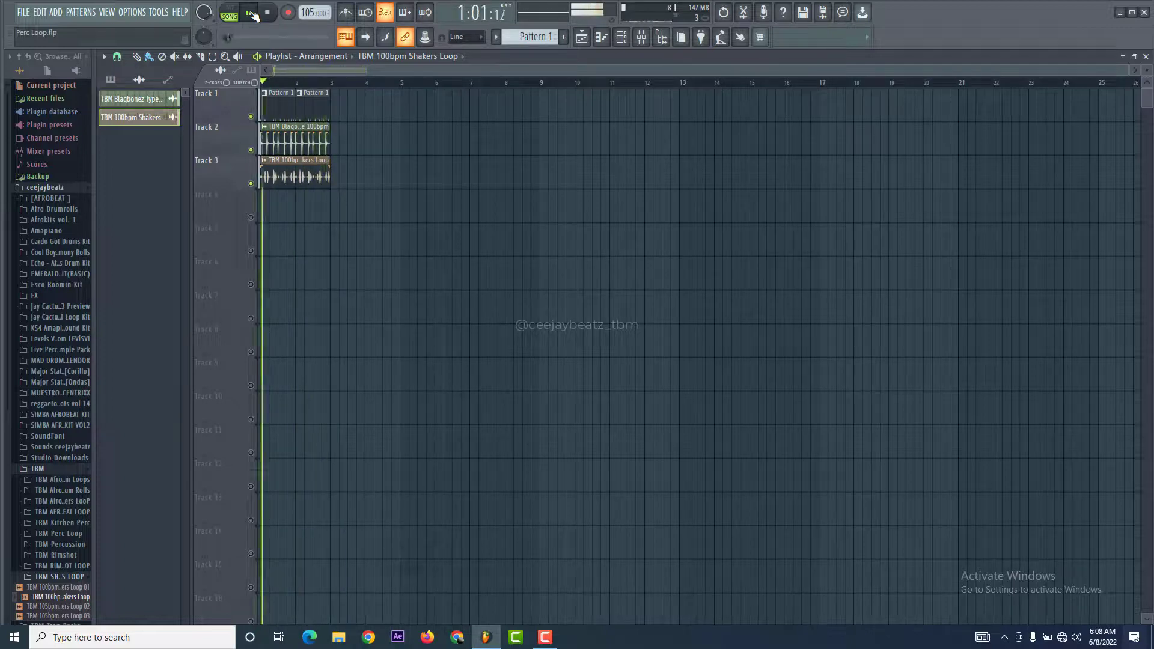
pyautogui.click(268, 14)
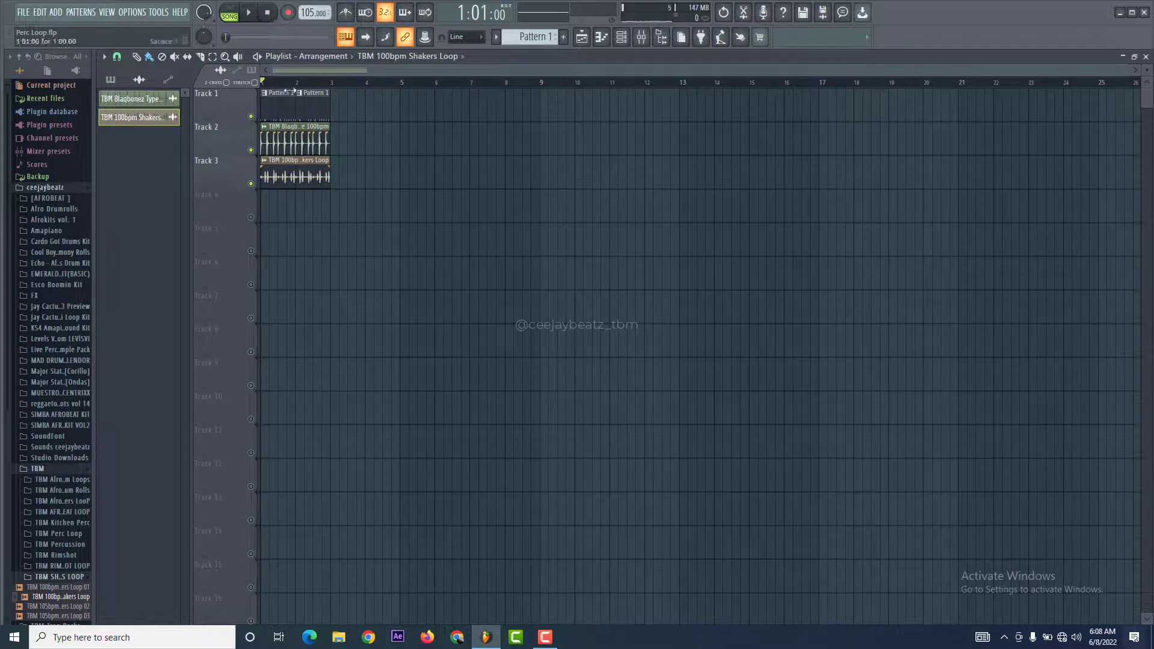
pyautogui.rightClick(254, 116)
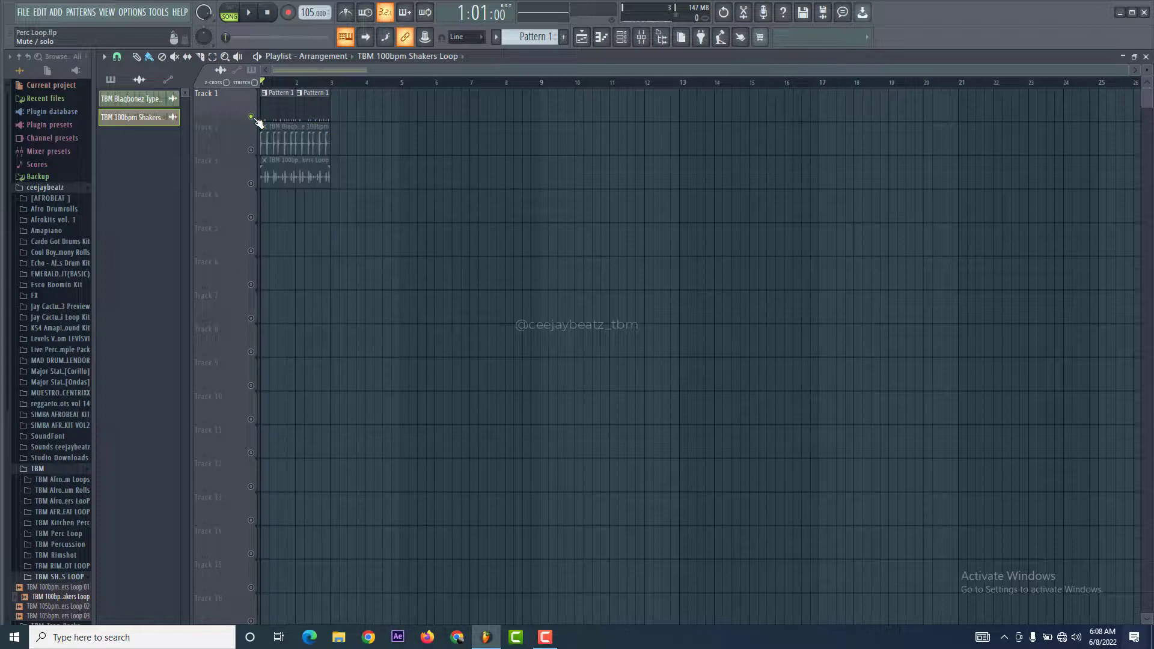